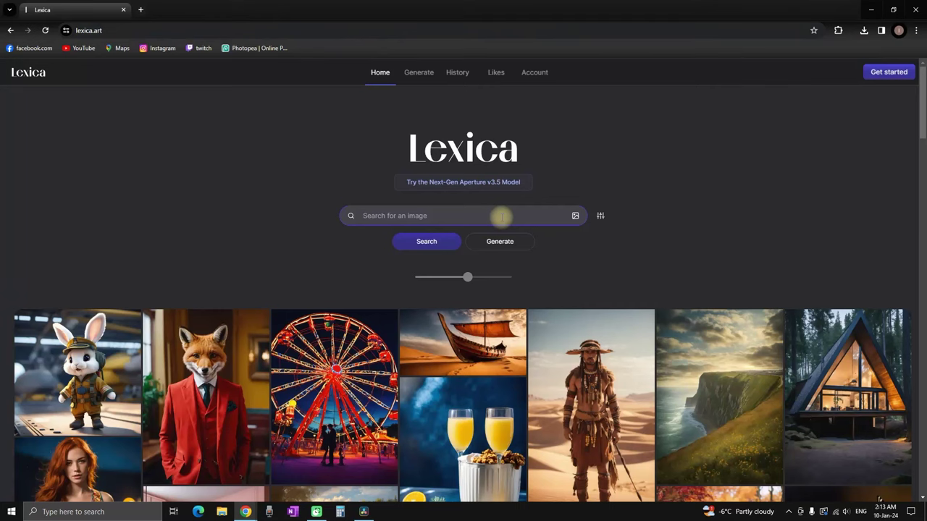
- Search Lexica for 'anime boy' and open the curly black-haired character's image
{"action": "left_click", "coordinate": [502, 217]}
{"action": "type", "text": "anime "}
{"action": "type", "text": "boy"}
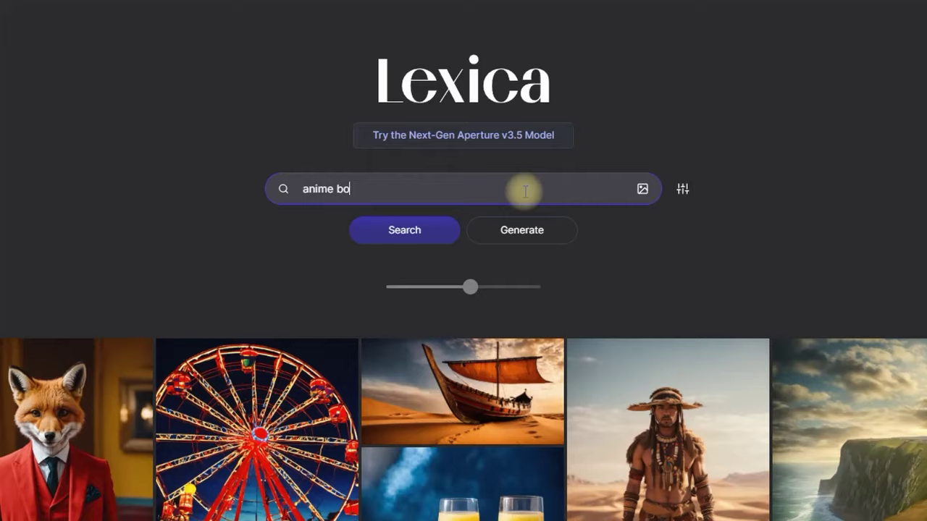
{"action": "key", "text": "Return"}
{"action": "scroll", "coordinate": [655, 199], "scroll_direction": "down", "scroll_amount": 4}
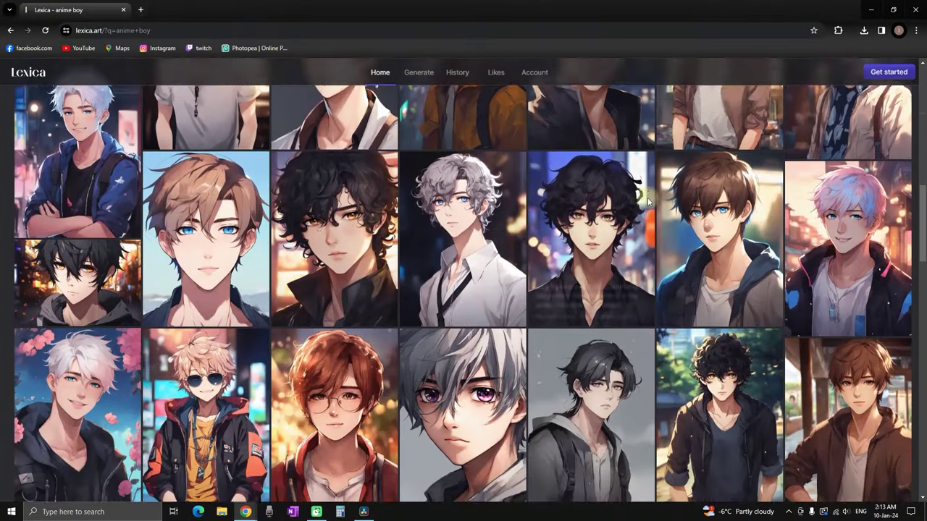
{"action": "scroll", "coordinate": [650, 203], "scroll_direction": "down", "scroll_amount": 15}
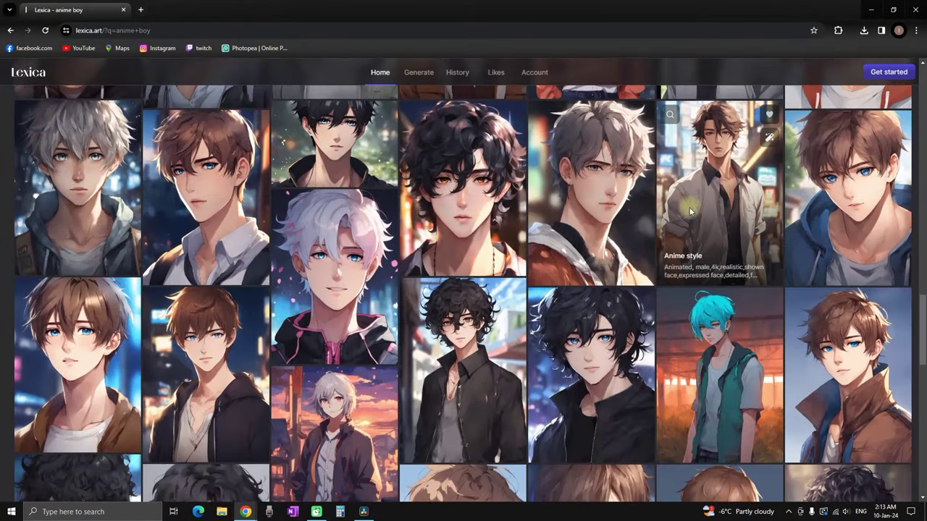
{"action": "scroll", "coordinate": [690, 207], "scroll_direction": "down", "scroll_amount": 3}
{"action": "left_click", "coordinate": [618, 215]}
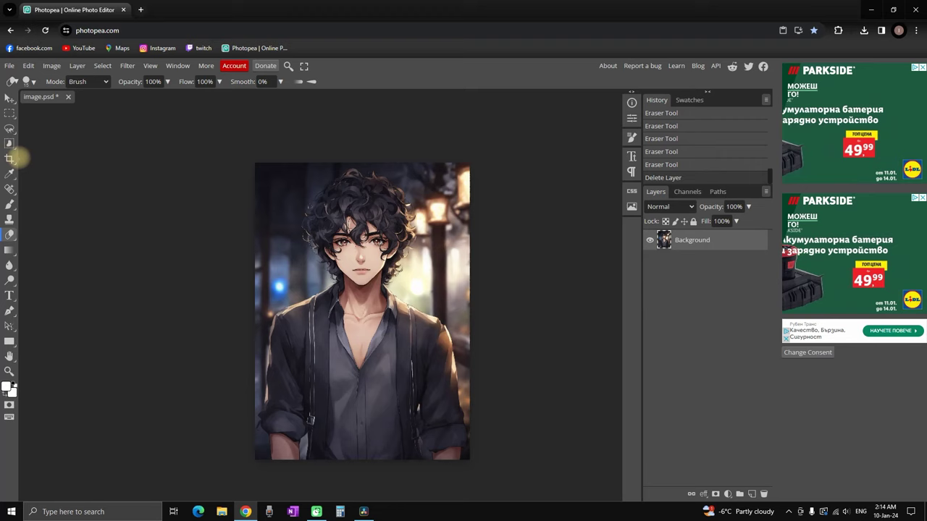
- Trace the boy with the Magnetic Lasso and refine the edge onto a new transparent layer
{"action": "right_click", "coordinate": [12, 143]}
{"action": "right_click", "coordinate": [11, 130]}
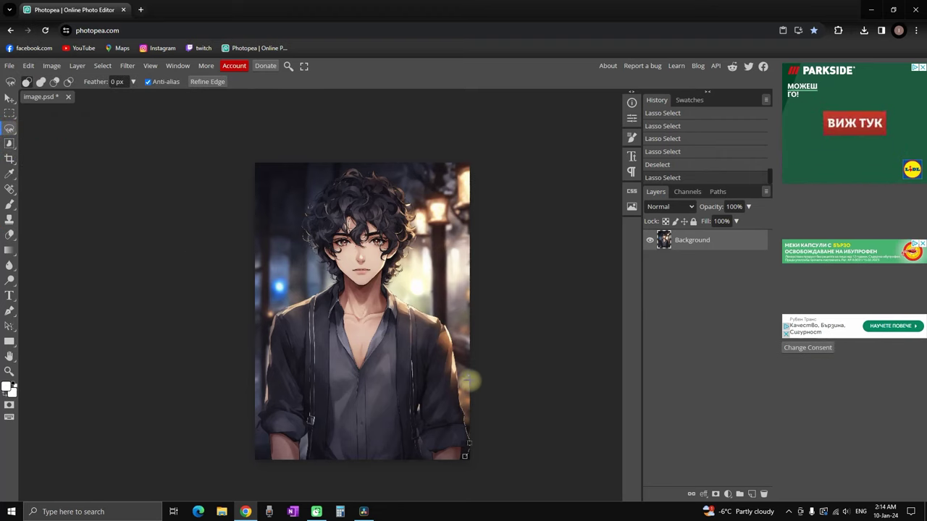
{"action": "mouse_move", "coordinate": [470, 380]}
{"action": "left_mouse_down"}
{"action": "mouse_move", "coordinate": [442, 323]}
{"action": "mouse_move", "coordinate": [388, 282]}
{"action": "mouse_move", "coordinate": [410, 219]}
{"action": "mouse_move", "coordinate": [373, 171]}
{"action": "mouse_move", "coordinate": [318, 199]}
{"action": "mouse_move", "coordinate": [328, 277]}
{"action": "mouse_move", "coordinate": [271, 333]}
{"action": "mouse_move", "coordinate": [270, 451]}
{"action": "left_mouse_up"}
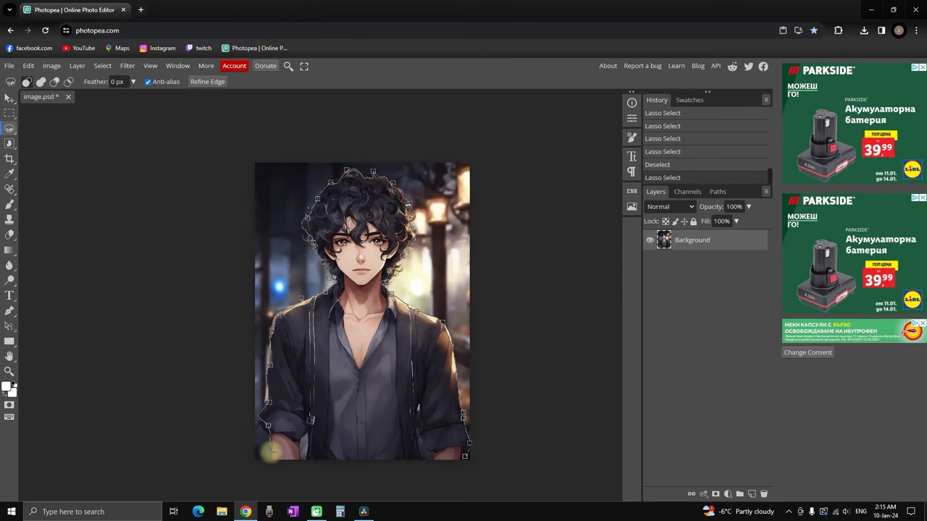
{"action": "double_click", "coordinate": [270, 452]}
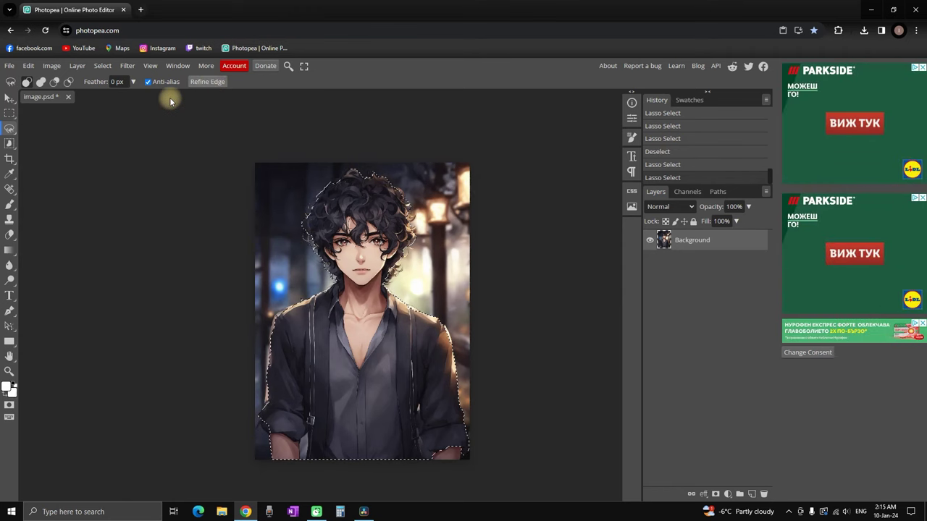
{"action": "left_click", "coordinate": [207, 81]}
{"action": "left_click", "coordinate": [762, 84]}
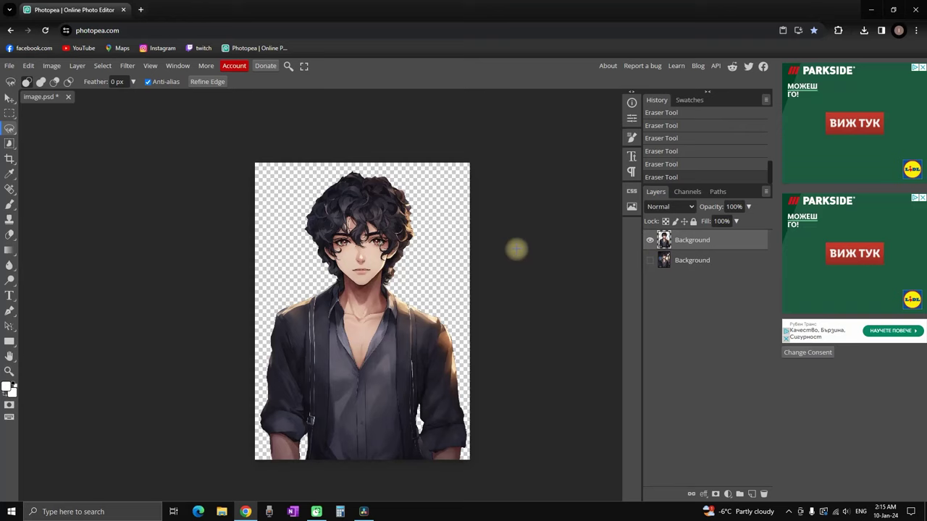
- Zoom into the face and sample the skin tone as the brush colour
{"action": "left_click", "coordinate": [9, 98]}
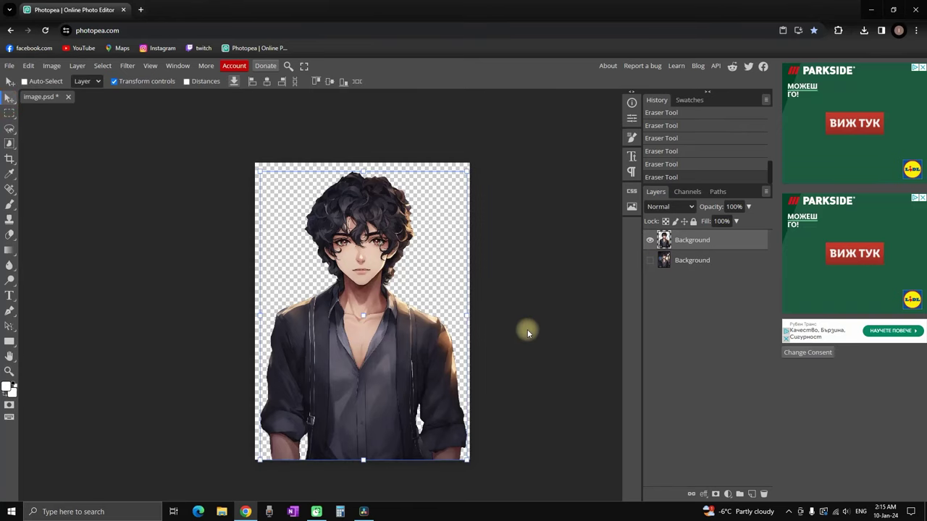
{"action": "scroll", "coordinate": [389, 273], "scroll_direction": "up", "scroll_amount": 5}
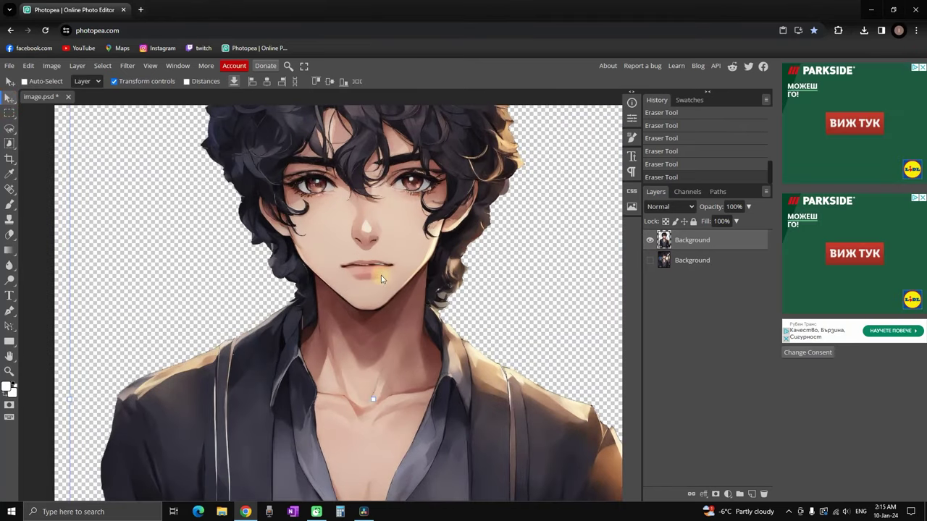
{"action": "scroll", "coordinate": [381, 276], "scroll_direction": "up", "scroll_amount": 3}
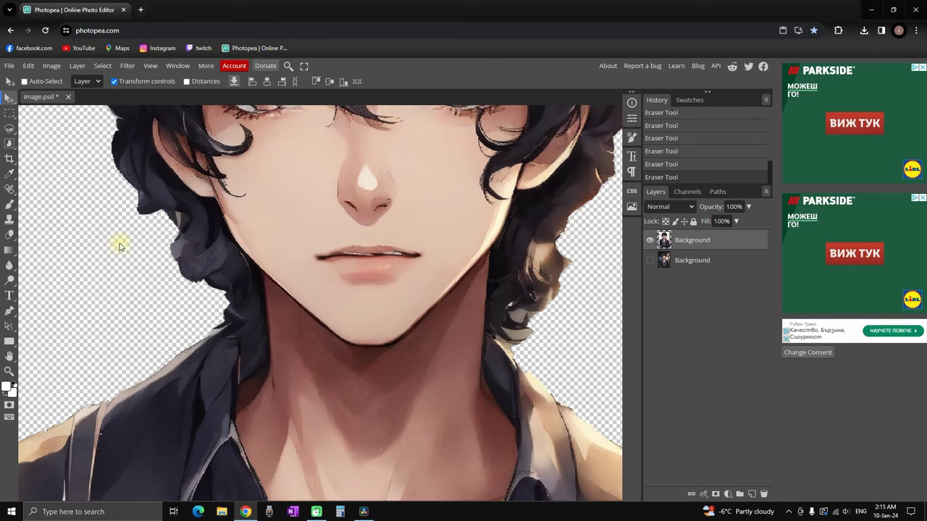
{"action": "left_click", "coordinate": [10, 207]}
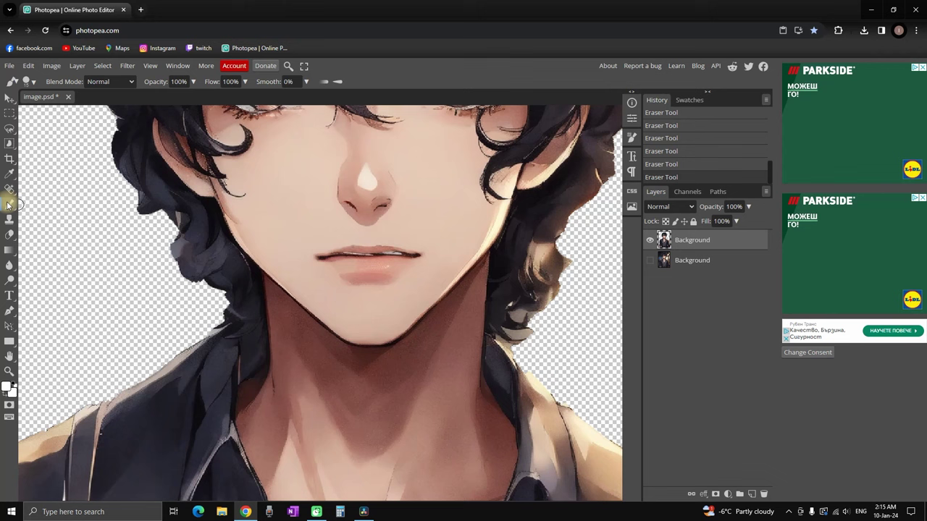
{"action": "left_click", "coordinate": [8, 387]}
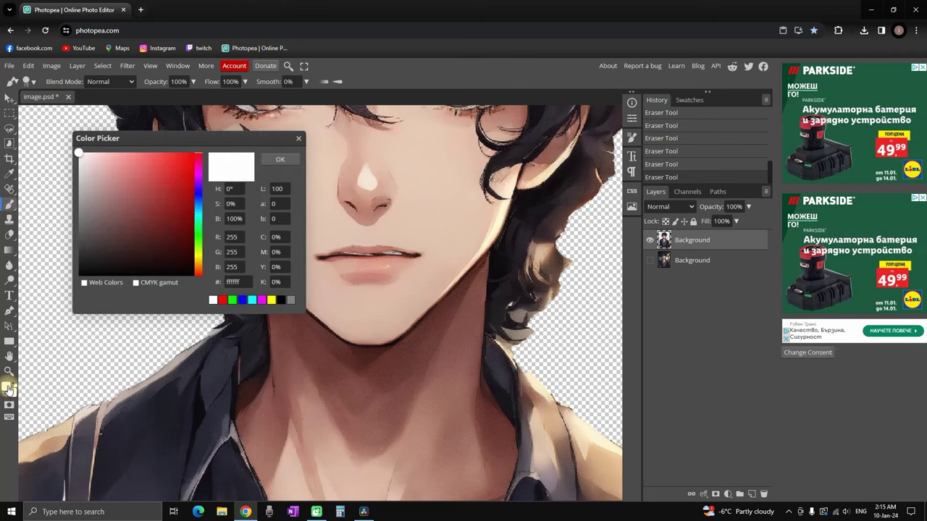
{"action": "left_click", "coordinate": [417, 234]}
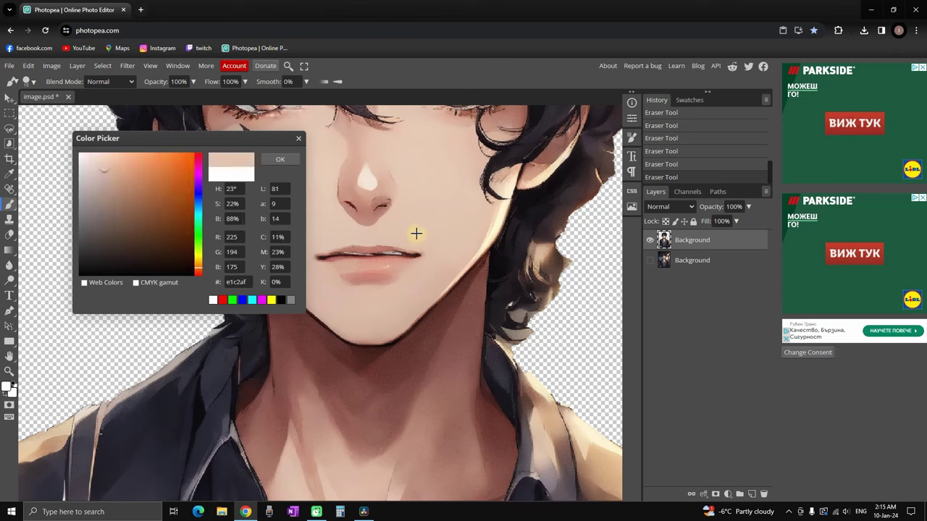
{"action": "left_click", "coordinate": [274, 160]}
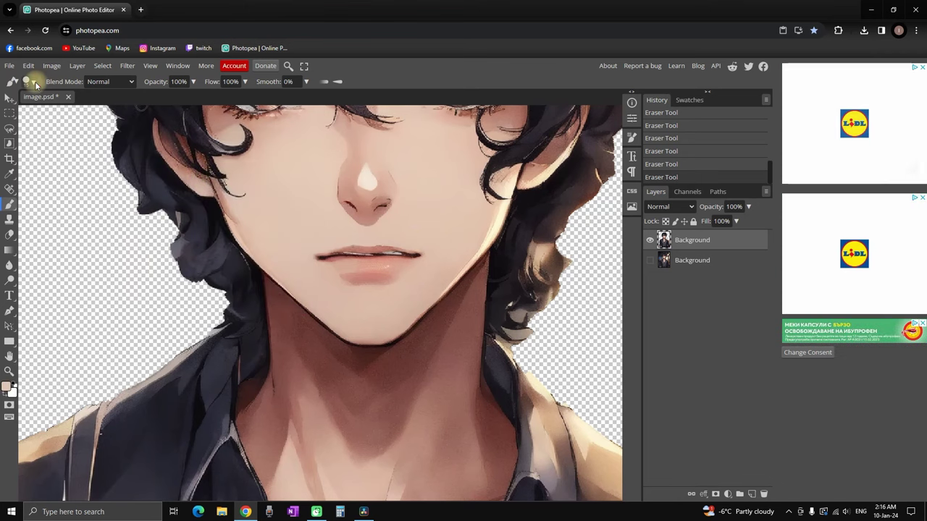
- Paint over the lips with an 80 px skin-tone brush
{"action": "left_click", "coordinate": [33, 83]}
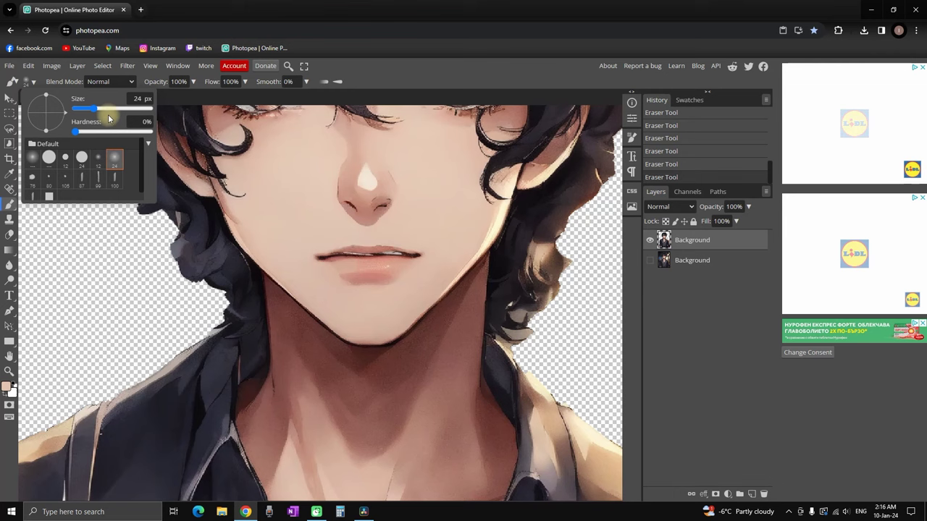
{"action": "left_click_drag", "start_coordinate": [95, 107], "coordinate": [105, 110]}
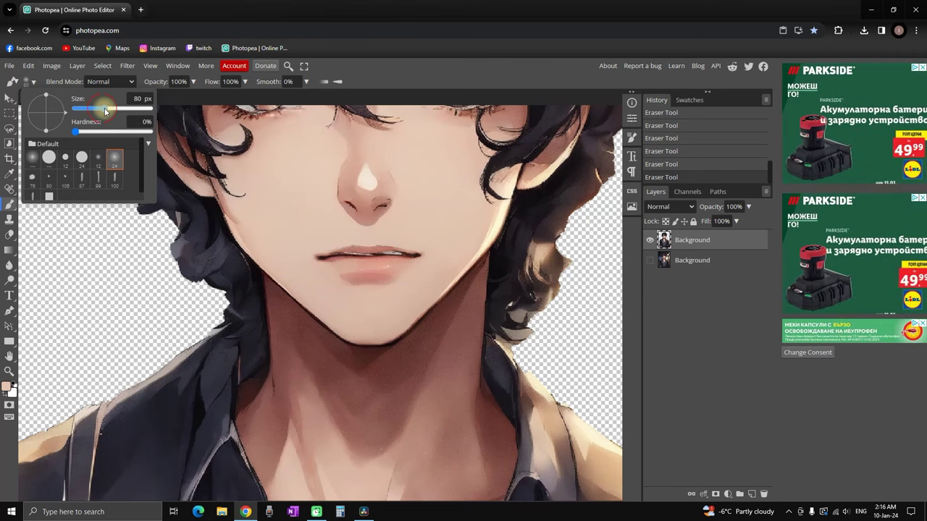
{"action": "mouse_move", "coordinate": [325, 253]}
{"action": "left_mouse_down"}
{"action": "mouse_move", "coordinate": [348, 266]}
{"action": "mouse_move", "coordinate": [402, 257]}
{"action": "left_mouse_up"}
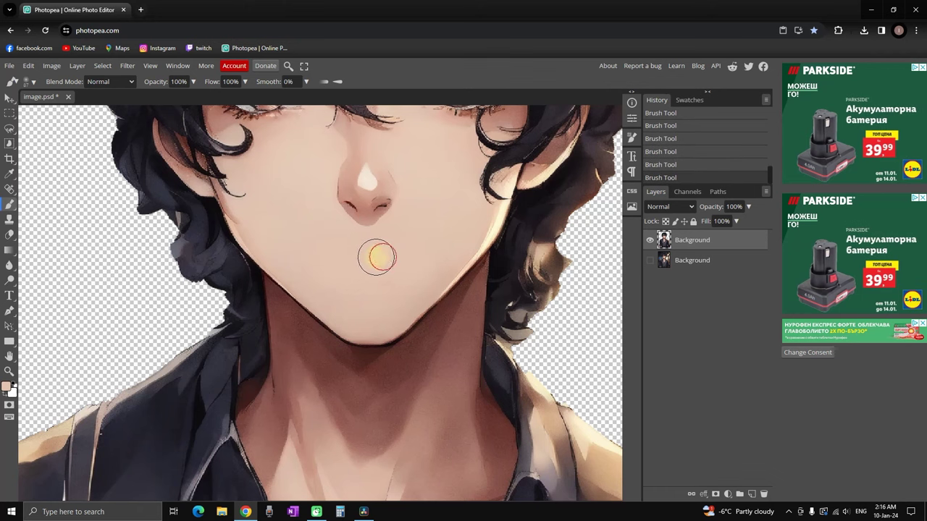
{"action": "scroll", "coordinate": [374, 277], "scroll_direction": "down", "scroll_amount": 1}
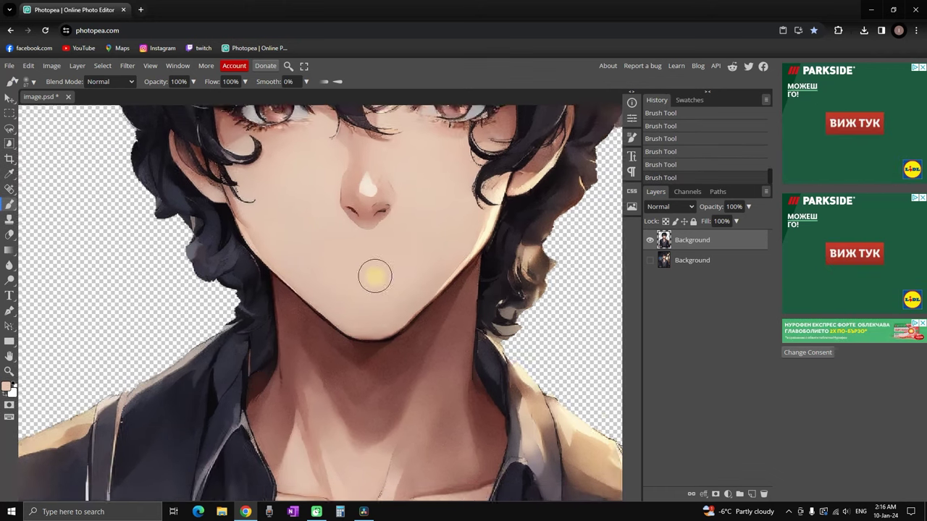
{"action": "scroll", "coordinate": [374, 277], "scroll_direction": "down", "scroll_amount": 6}
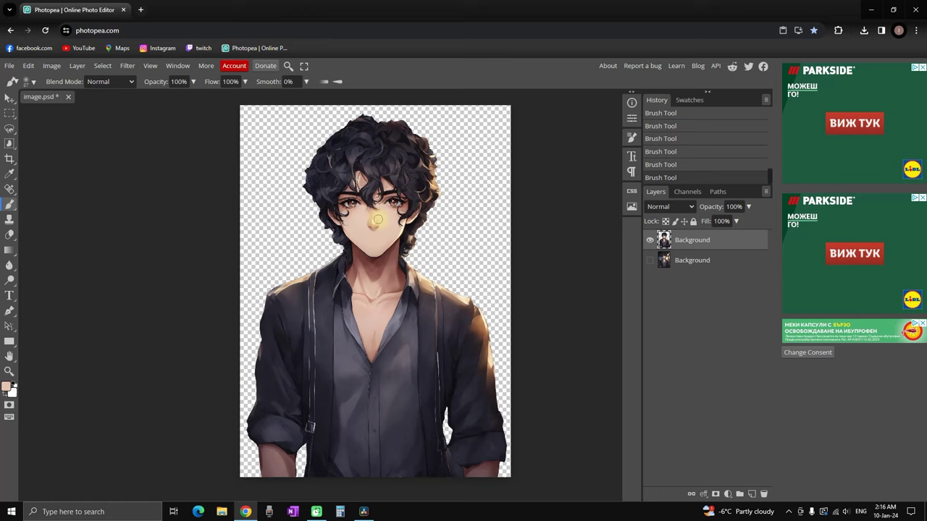
- Export the mouthless character image as a PNG
{"action": "left_click", "coordinate": [9, 66]}
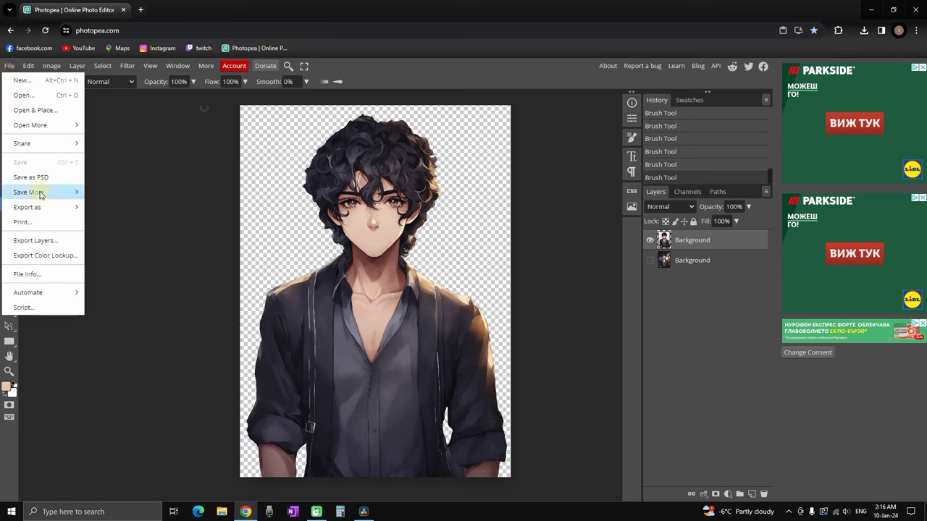
{"action": "mouse_move", "coordinate": [58, 207]}
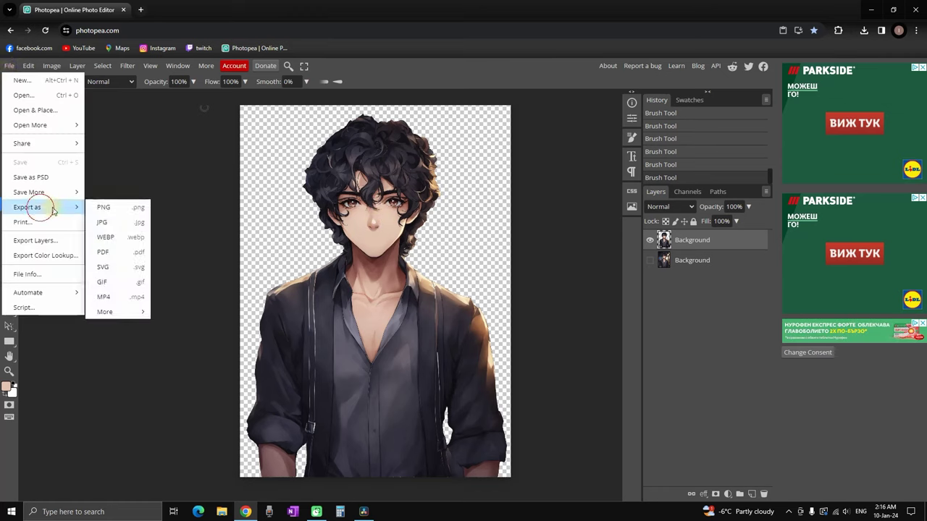
{"action": "left_click", "coordinate": [114, 210]}
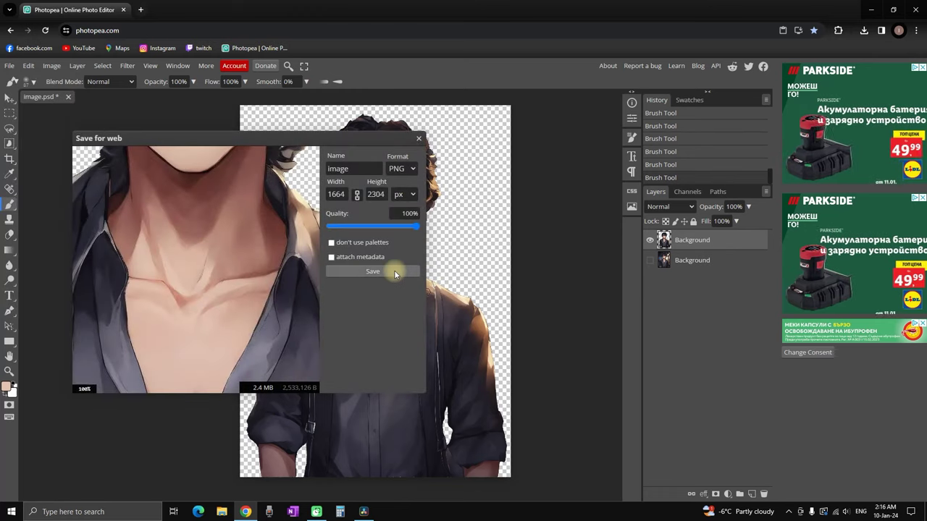
{"action": "left_click", "coordinate": [394, 270]}
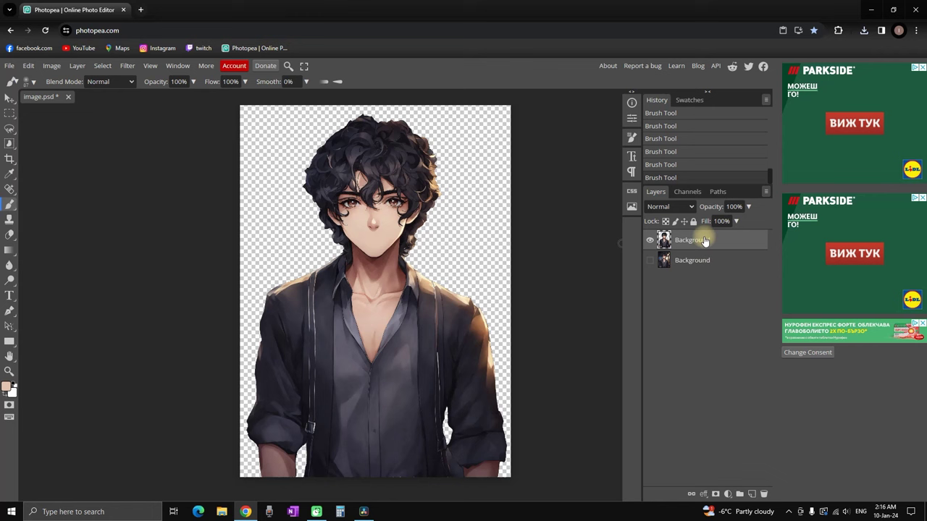
- Create a new blank 1280x720 document from the Youtube Thumbnail preset
{"action": "left_click", "coordinate": [10, 66]}
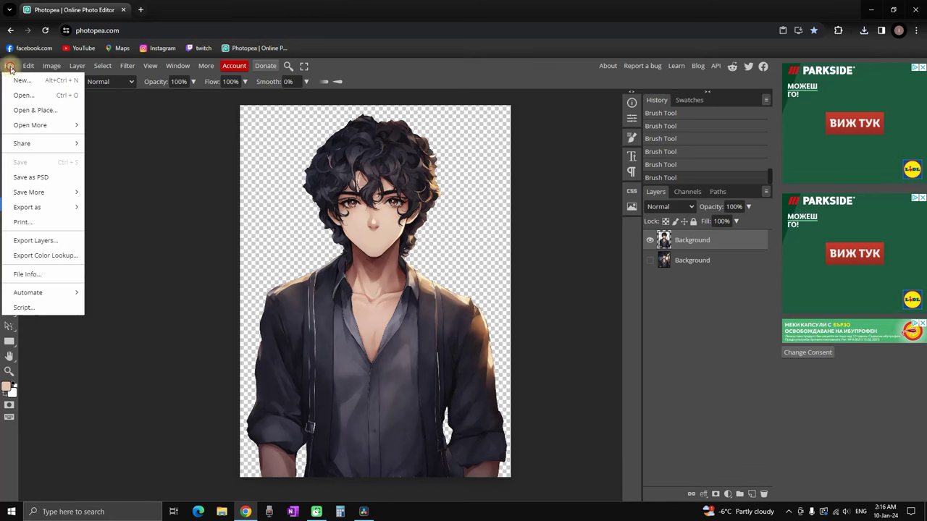
{"action": "left_click", "coordinate": [20, 80]}
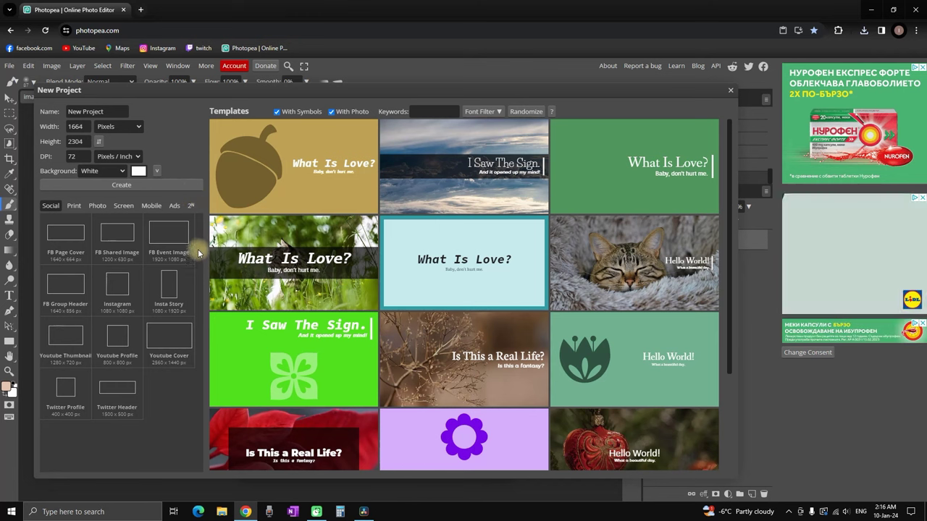
{"action": "left_click", "coordinate": [65, 334]}
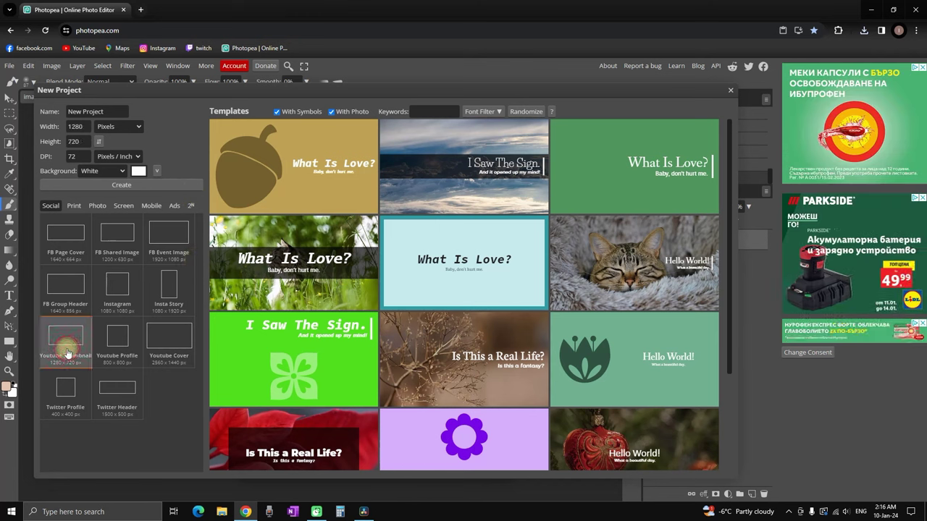
{"action": "left_click", "coordinate": [115, 185]}
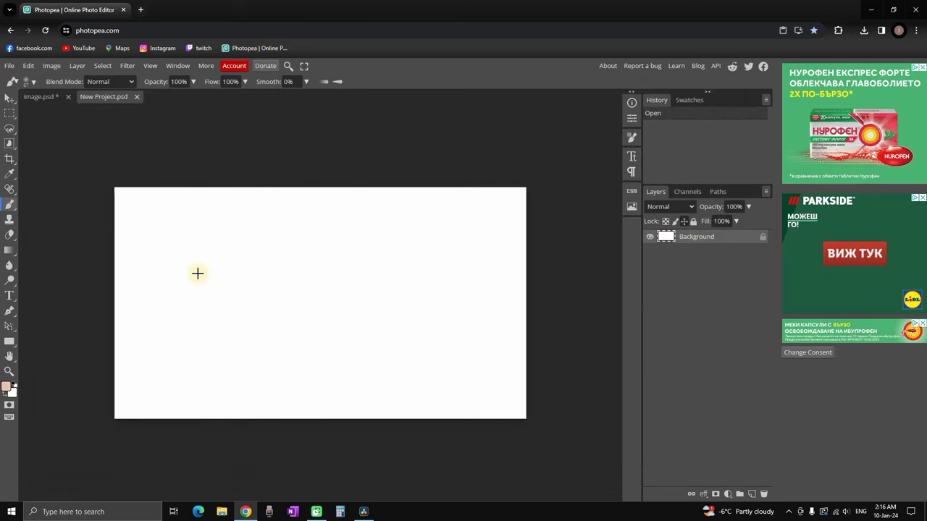
- Search Lexica for 'anime studio room' and copy the warm desk-and-window room image
{"action": "scroll", "coordinate": [197, 272], "scroll_direction": "up", "scroll_amount": 1}
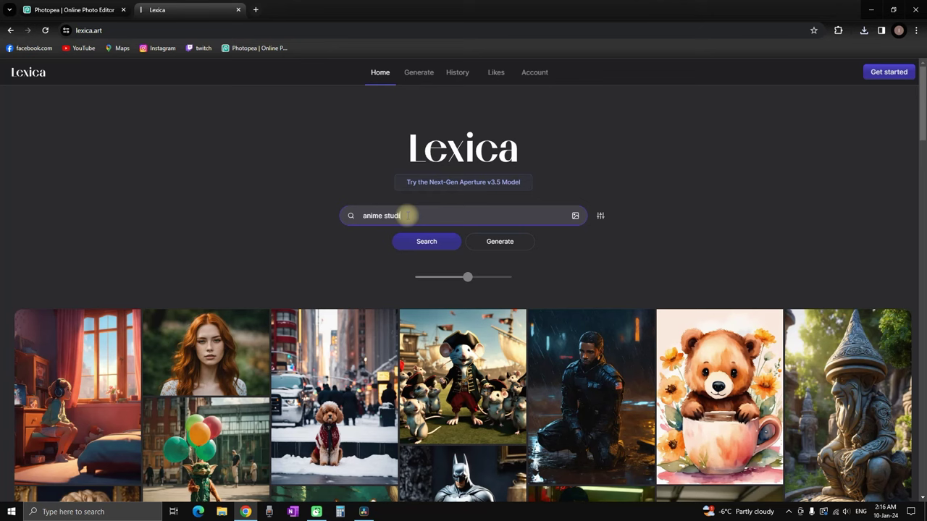
{"action": "type", "text": "m"}
{"action": "key", "text": "Return"}
{"action": "scroll", "coordinate": [654, 172], "scroll_direction": "down", "scroll_amount": 2}
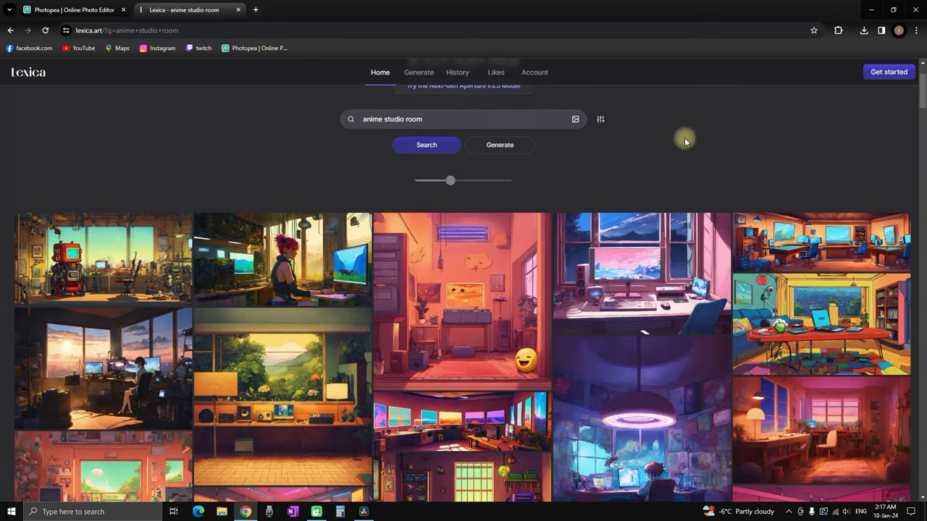
{"action": "scroll", "coordinate": [685, 141], "scroll_direction": "down", "scroll_amount": 5}
{"action": "scroll", "coordinate": [610, 187], "scroll_direction": "down", "scroll_amount": 3}
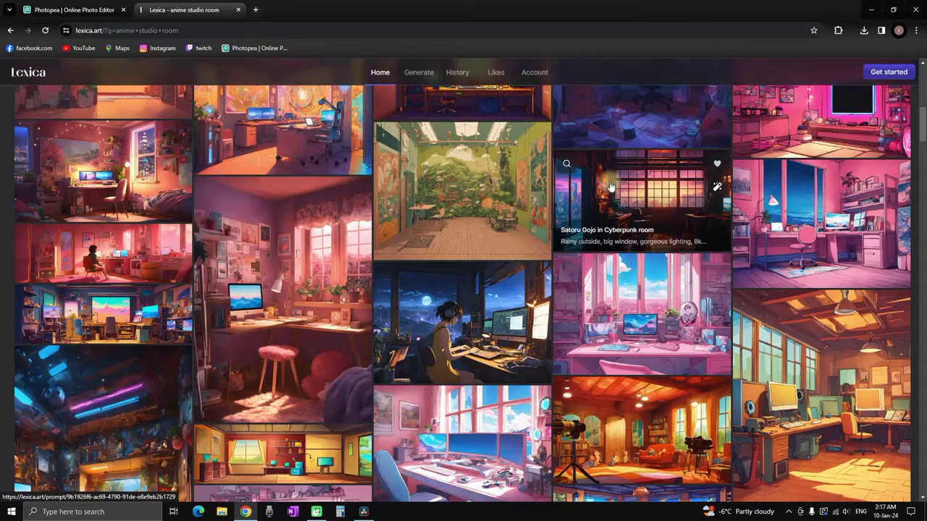
{"action": "scroll", "coordinate": [611, 187], "scroll_direction": "down", "scroll_amount": 3}
{"action": "scroll", "coordinate": [599, 149], "scroll_direction": "down", "scroll_amount": 3}
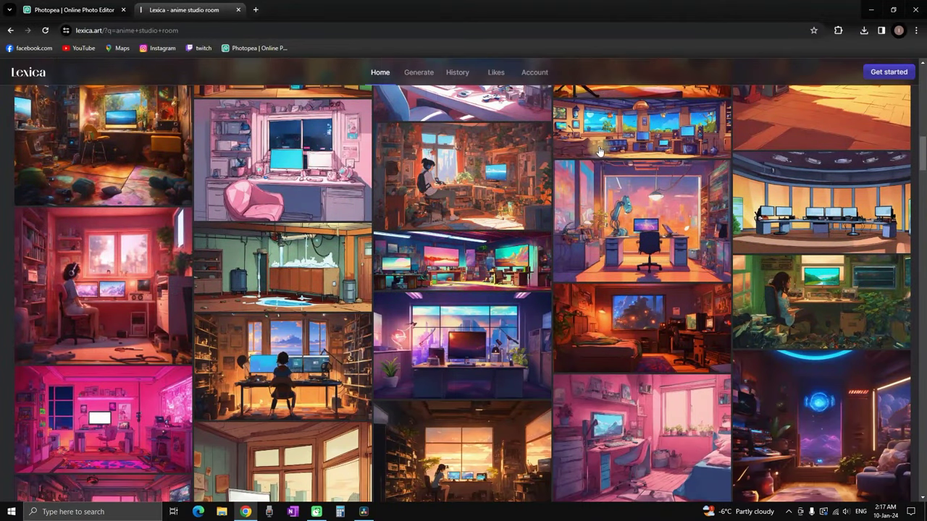
{"action": "left_click", "coordinate": [600, 151]}
{"action": "right_click", "coordinate": [580, 194]}
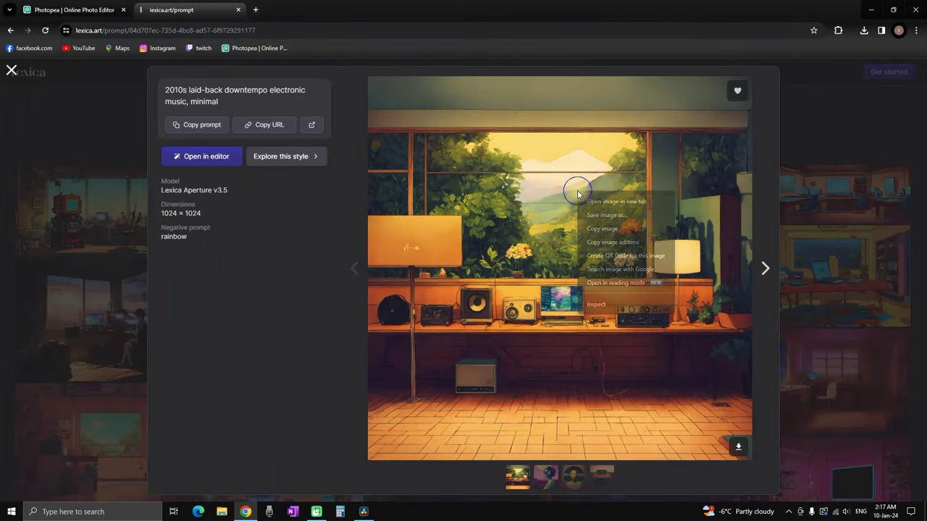
{"action": "left_click", "coordinate": [631, 229]}
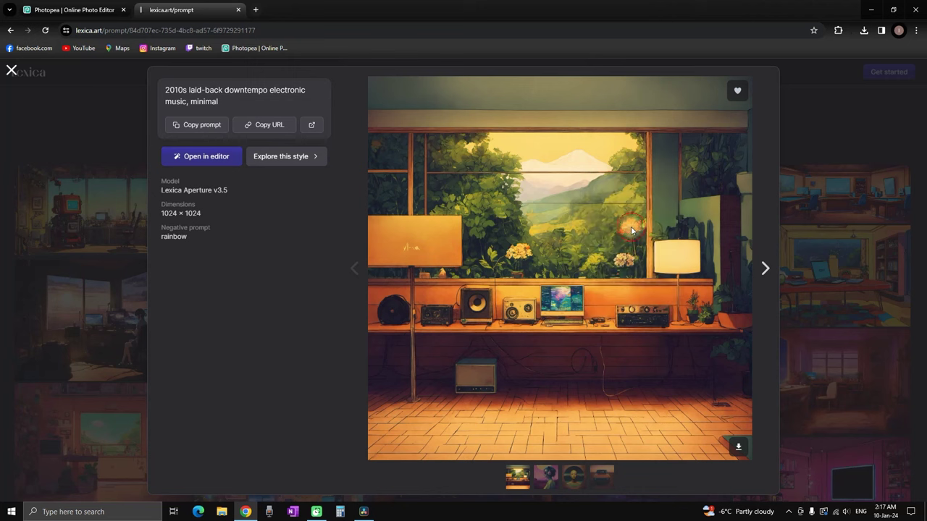
- Paste the room image into Photopea and scale it to fill the canvas width
{"action": "left_click", "coordinate": [72, 9]}
{"action": "key", "text": "ctrl+v"}
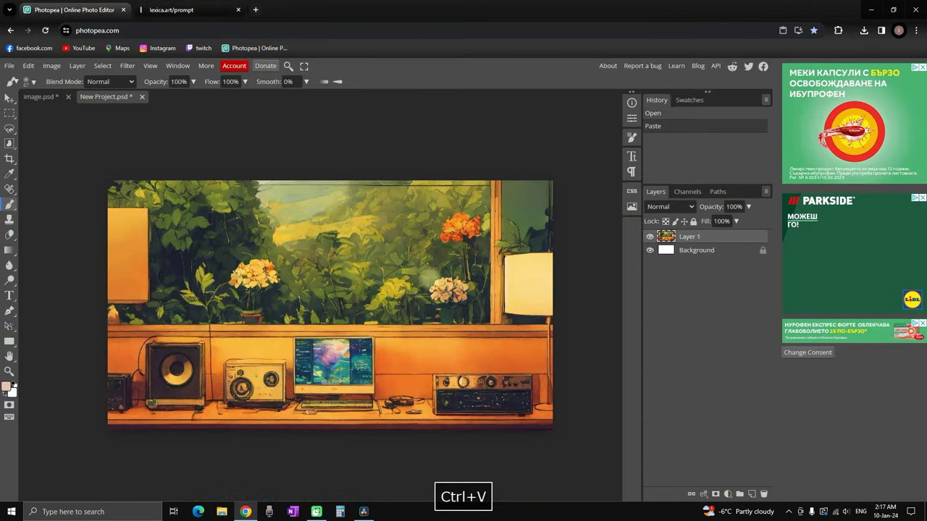
{"action": "key", "text": "ctrl+alt+t"}
{"action": "scroll", "coordinate": [424, 268], "scroll_direction": "down", "scroll_amount": 4}
{"action": "left_click_drag", "start_coordinate": [537, 125], "coordinate": [414, 241]}
{"action": "left_click_drag", "start_coordinate": [432, 299], "coordinate": [482, 296]}
{"action": "left_click_drag", "start_coordinate": [452, 264], "coordinate": [454, 248]}
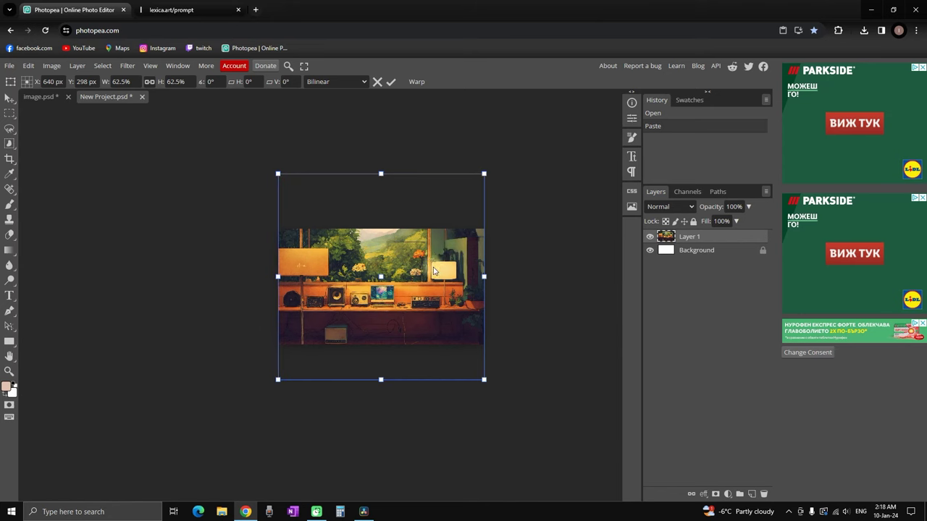
{"action": "scroll", "coordinate": [435, 272], "scroll_direction": "up", "scroll_amount": 2}
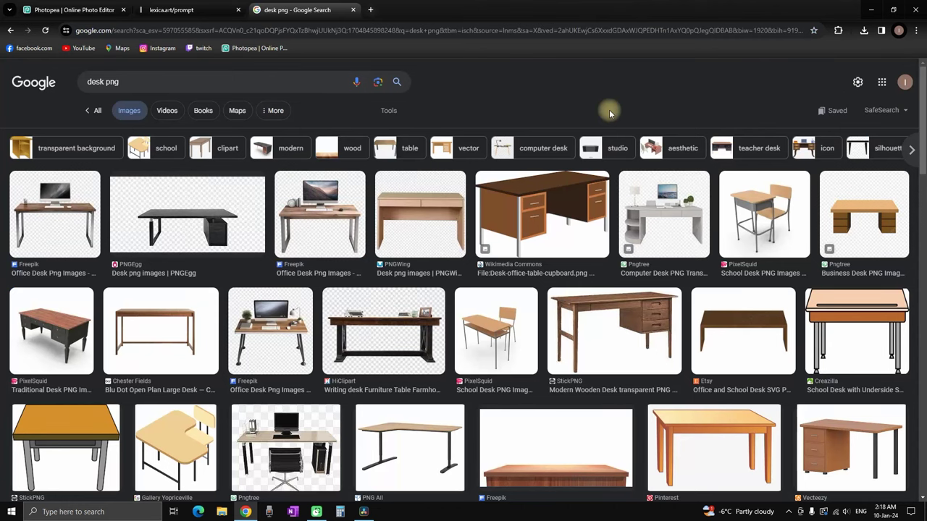
- Copy the empty wooden desk image from the Google Images 'desk png' results
{"action": "left_click", "coordinate": [556, 445]}
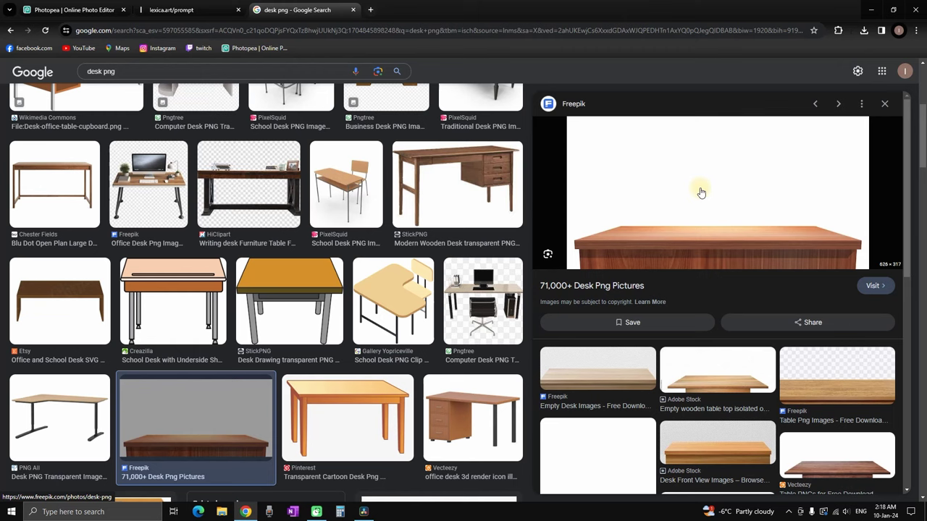
{"action": "right_click", "coordinate": [701, 193]}
{"action": "left_click", "coordinate": [757, 328]}
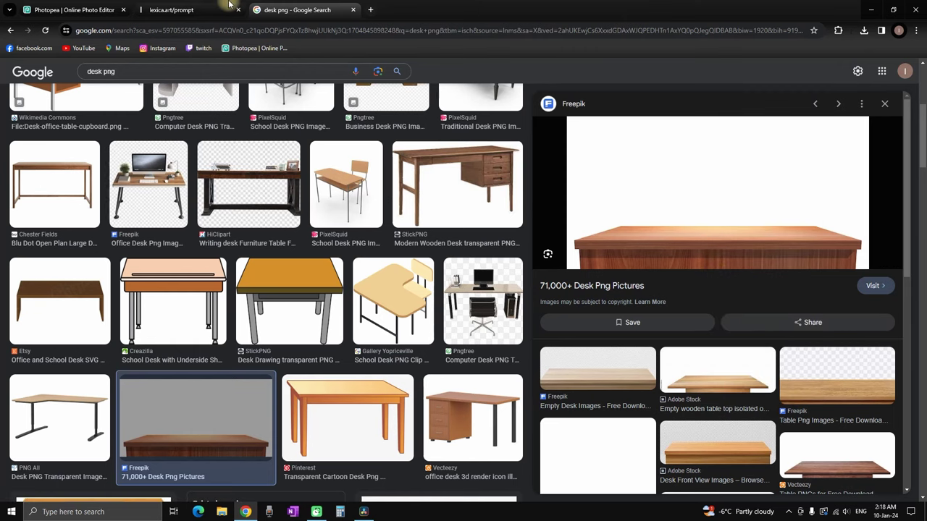
- Paste the desk as Layer 2 and enlarge it across the lower canvas
{"action": "left_click", "coordinate": [78, 8]}
{"action": "key", "text": "ctrl+v"}
{"action": "left_click_drag", "start_coordinate": [393, 290], "coordinate": [386, 331]}
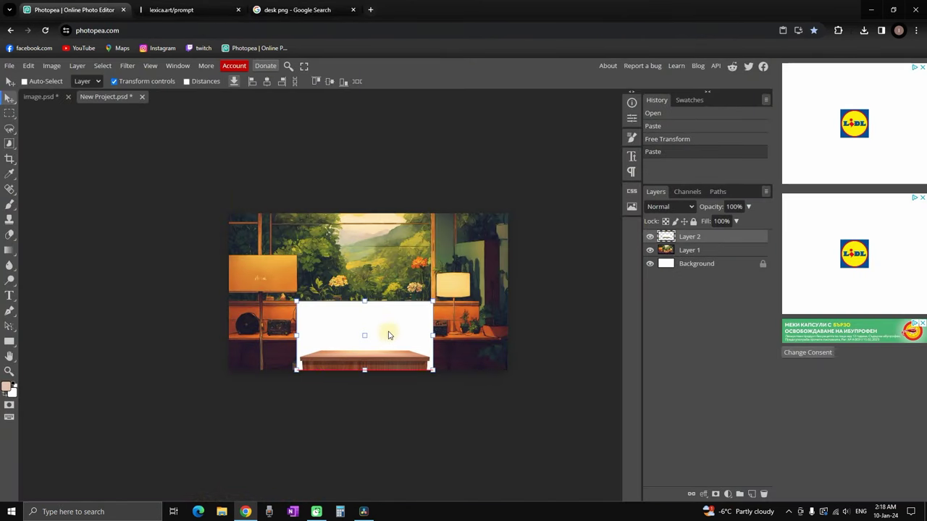
{"action": "left_click_drag", "start_coordinate": [435, 300], "coordinate": [538, 244]}
{"action": "left_click_drag", "start_coordinate": [420, 280], "coordinate": [391, 283]}
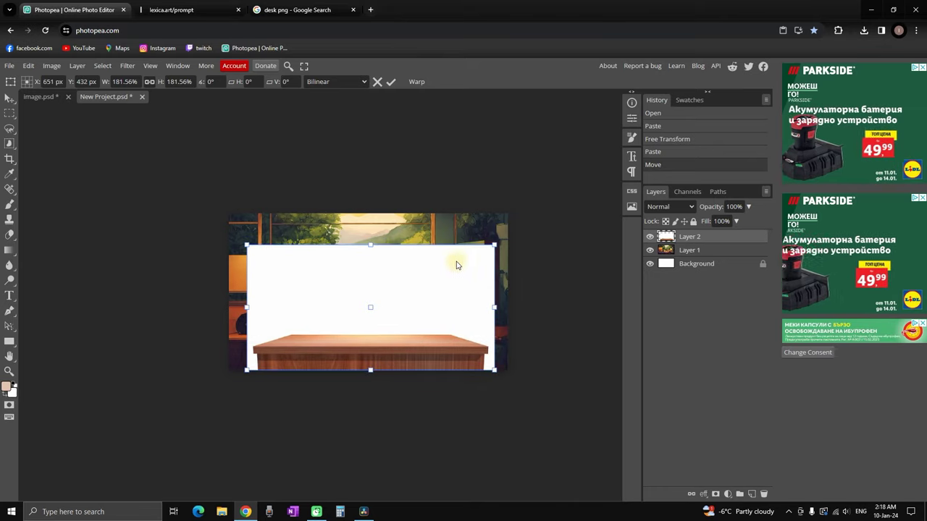
{"action": "left_click_drag", "start_coordinate": [497, 244], "coordinate": [525, 227]}
{"action": "left_click_drag", "start_coordinate": [434, 264], "coordinate": [416, 263]}
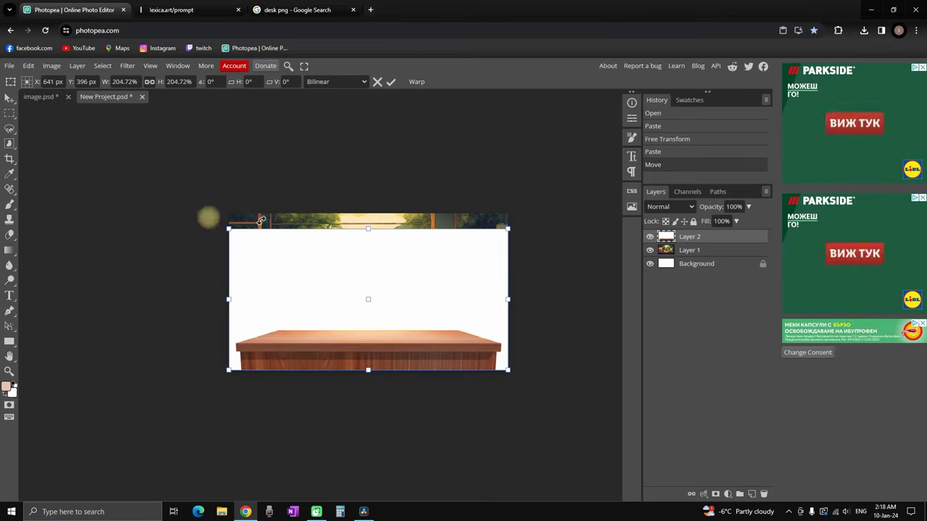
- Quick-select the desk and open Refine Edge to cut it from the white background
{"action": "left_click", "coordinate": [10, 145]}
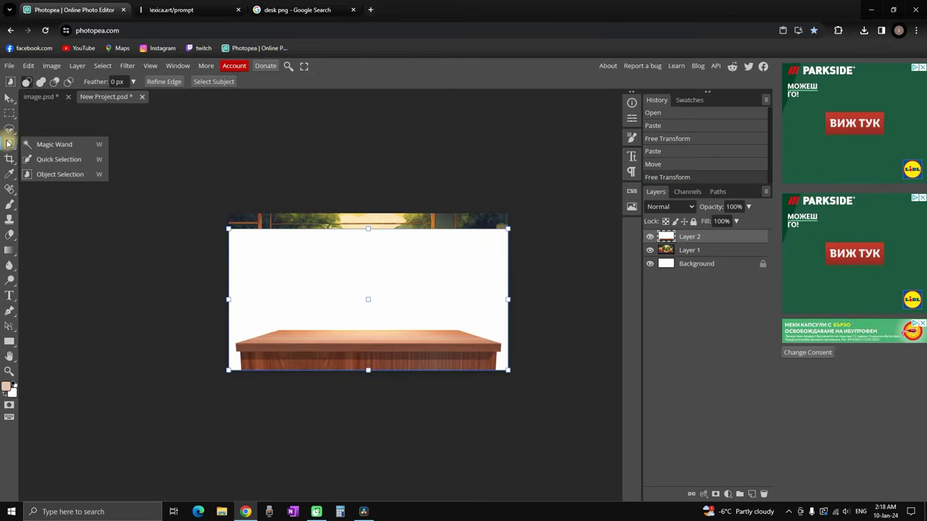
{"action": "left_click", "coordinate": [59, 161]}
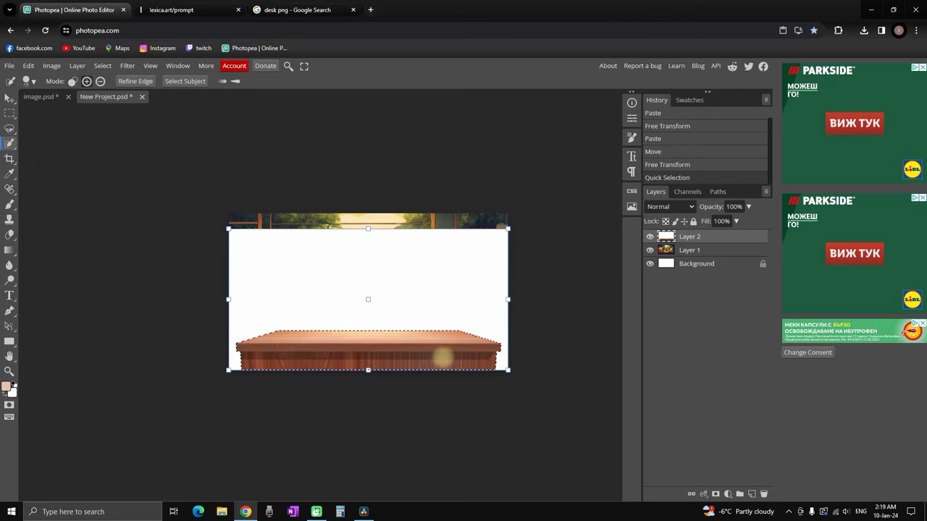
{"action": "left_click", "coordinate": [138, 81]}
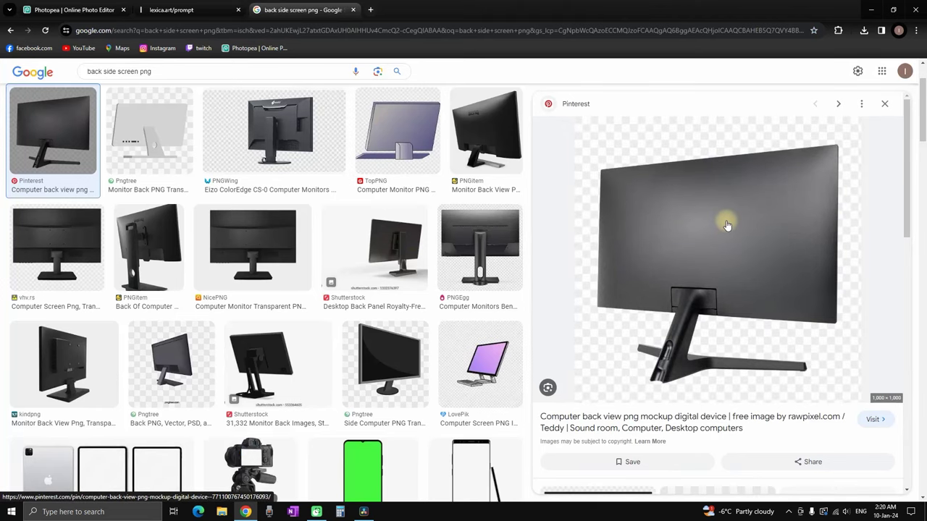
- Copy the back-view monitor image from the 'back side screen png' results
{"action": "right_click", "coordinate": [695, 221]}
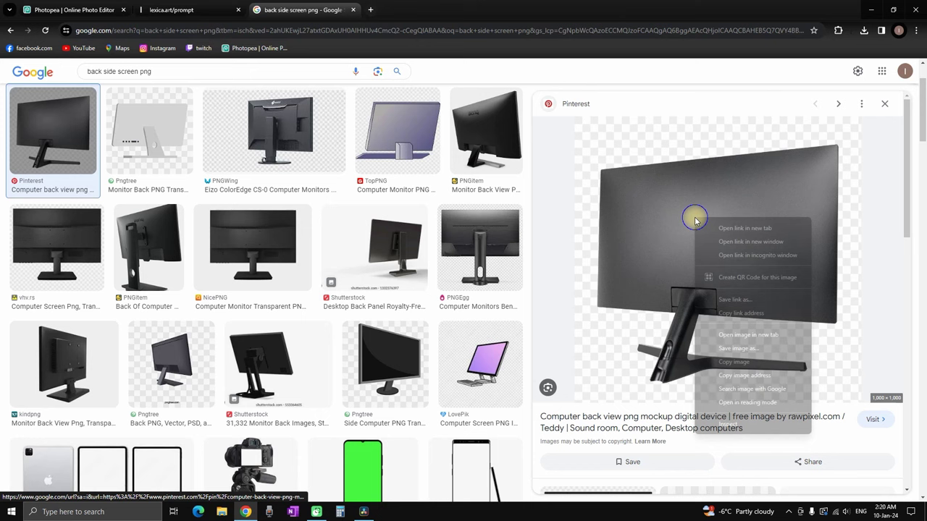
{"action": "left_click", "coordinate": [744, 365]}
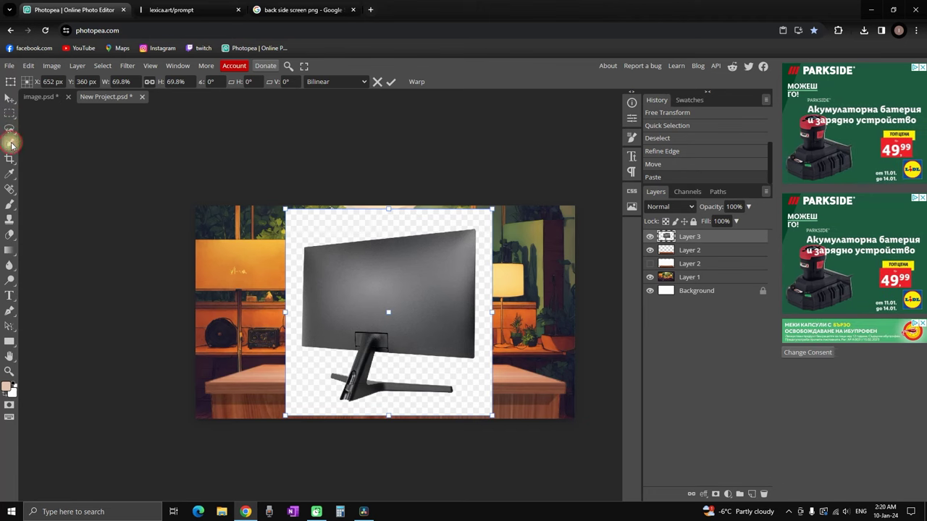
- Quick-select the monitor and refine its edge out to a new layer
{"action": "left_click", "coordinate": [9, 142]}
{"action": "left_click_drag", "start_coordinate": [343, 292], "coordinate": [348, 257]}
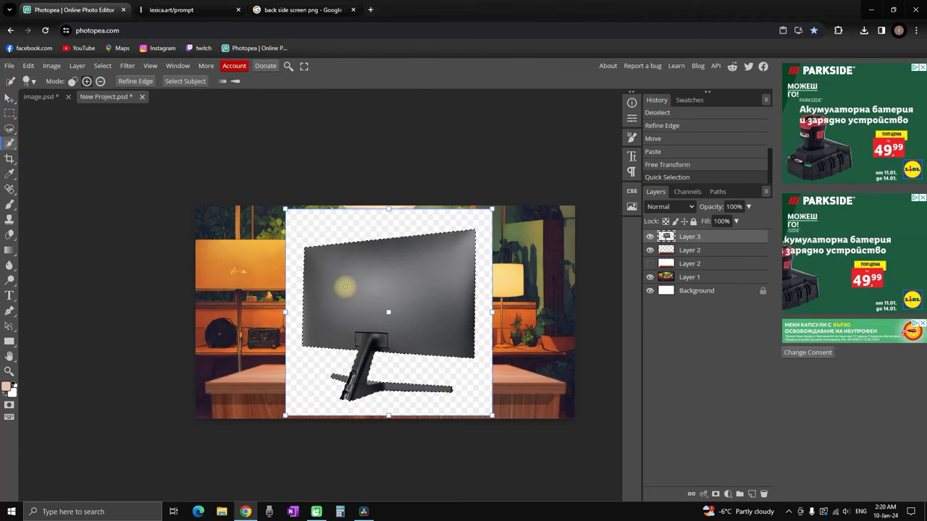
{"action": "left_click", "coordinate": [136, 82]}
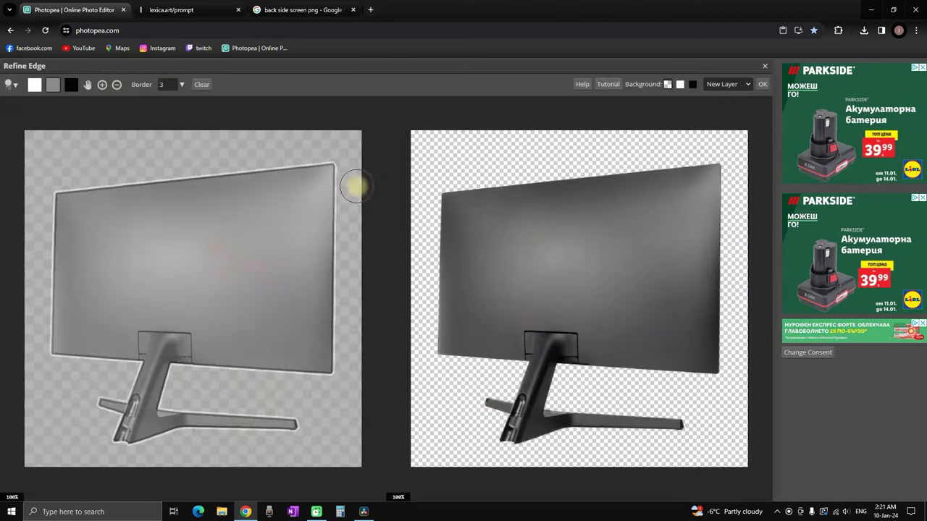
{"action": "left_click", "coordinate": [750, 83]}
- Flip the monitor horizontally, shrink it to about 55%, and place it on the desk's right
{"action": "left_click", "coordinate": [9, 97]}
{"action": "left_click_drag", "start_coordinate": [491, 208], "coordinate": [425, 275]}
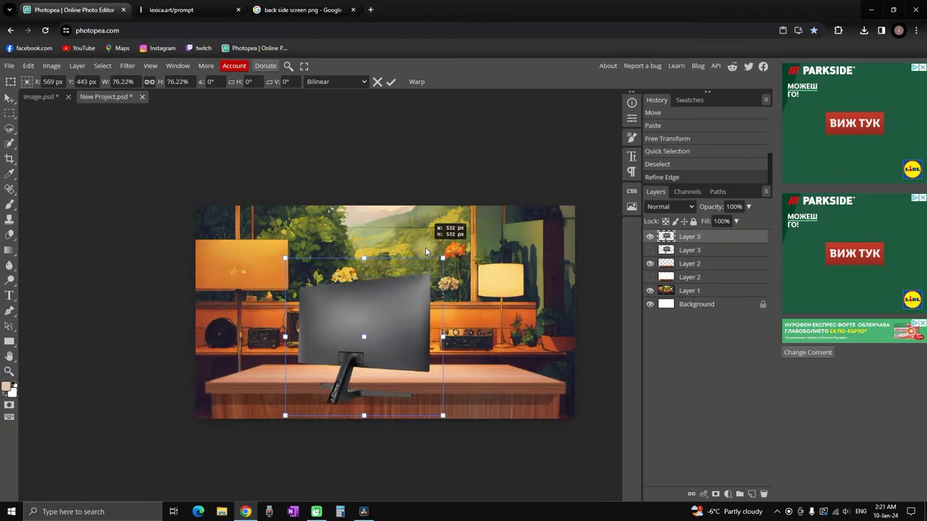
{"action": "left_click_drag", "start_coordinate": [376, 313], "coordinate": [428, 290]}
{"action": "right_click", "coordinate": [429, 297]}
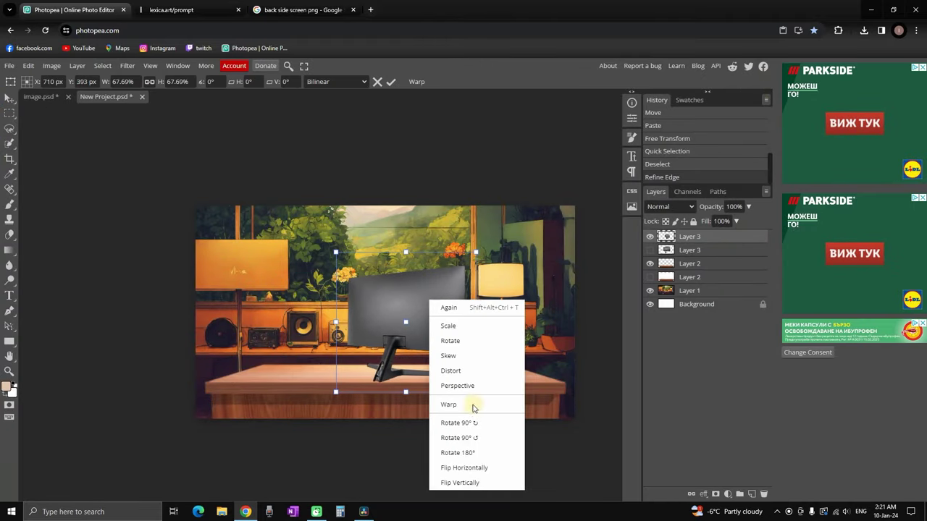
{"action": "left_click", "coordinate": [474, 469]}
{"action": "left_click_drag", "start_coordinate": [406, 326], "coordinate": [494, 326]}
{"action": "left_click_drag", "start_coordinate": [563, 253], "coordinate": [534, 275]}
{"action": "left_click_drag", "start_coordinate": [496, 304], "coordinate": [501, 299]}
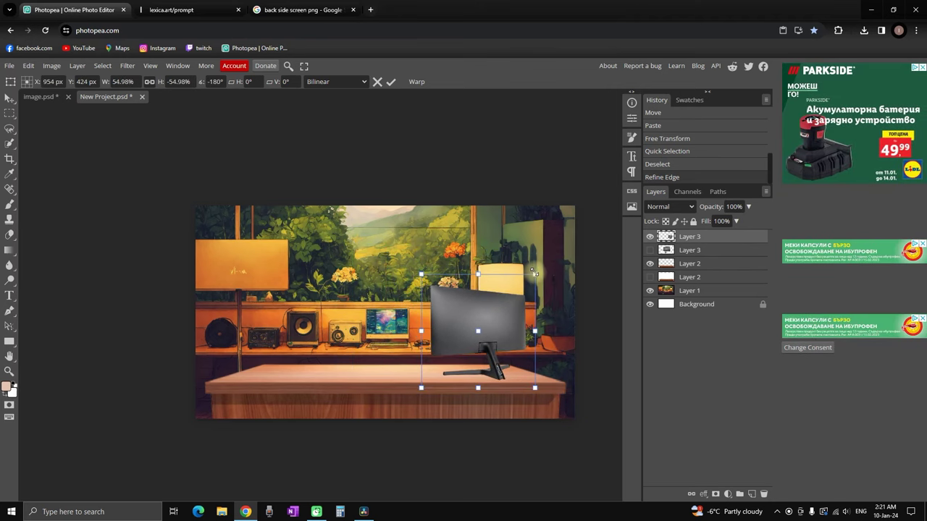
{"action": "left_click_drag", "start_coordinate": [533, 272], "coordinate": [556, 249]}
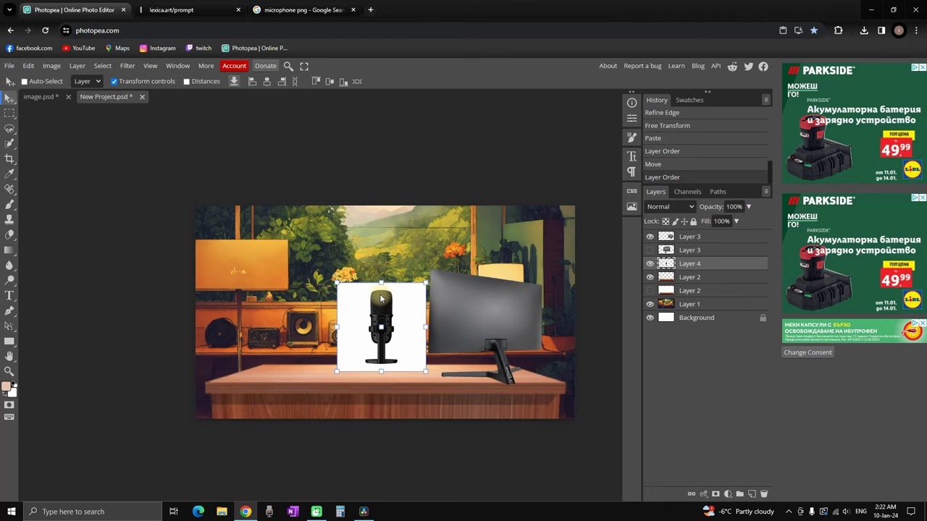
- Resize the microphone to fit the desk and place the character centred behind it
{"action": "left_click_drag", "start_coordinate": [426, 284], "coordinate": [471, 272]}
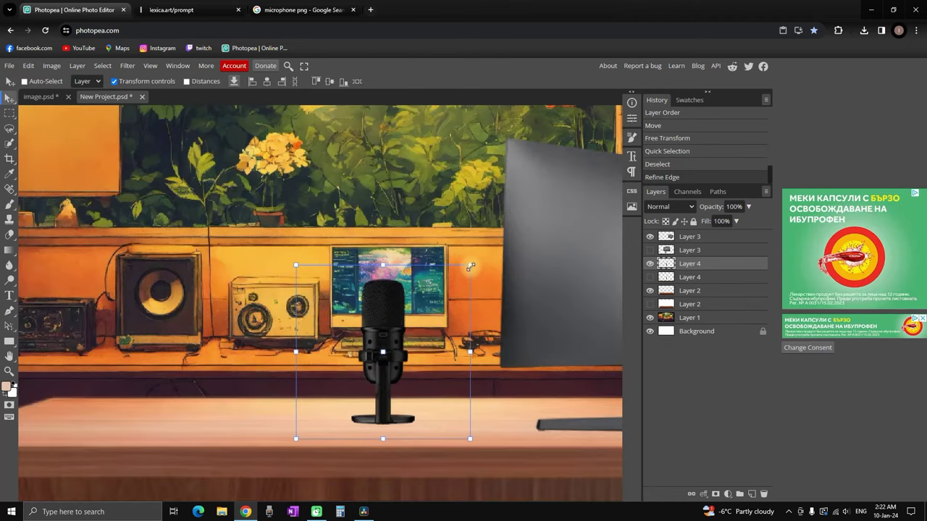
{"action": "left_click_drag", "start_coordinate": [471, 266], "coordinate": [443, 286]}
{"action": "left_click", "coordinate": [10, 65]}
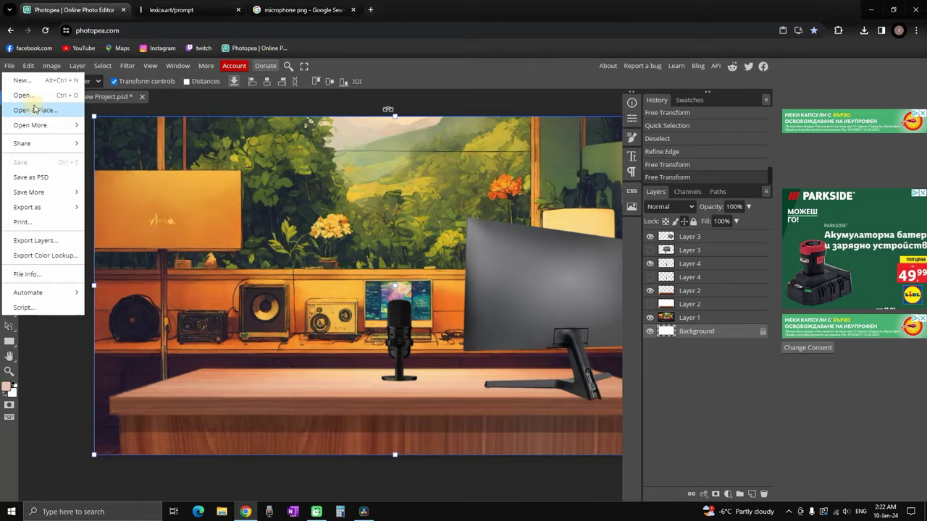
{"action": "left_click", "coordinate": [29, 105]}
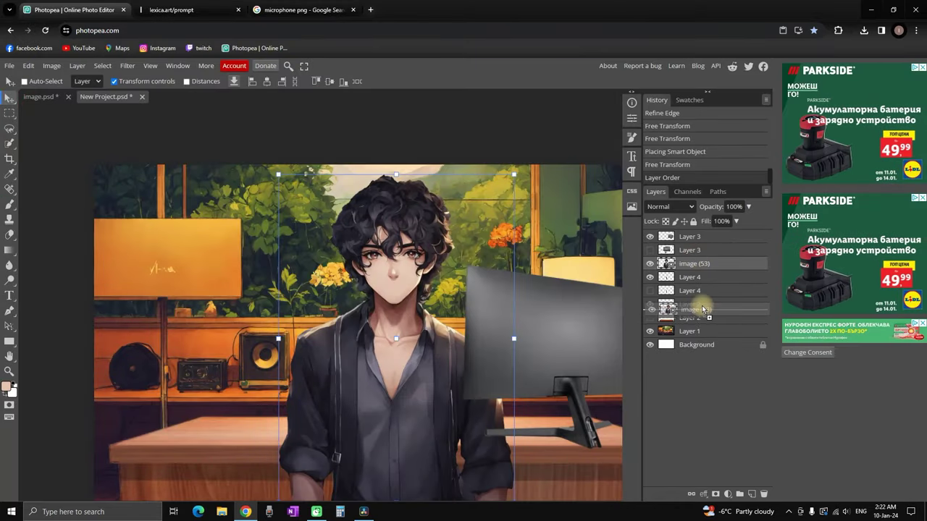
{"action": "left_click", "coordinate": [694, 304]}
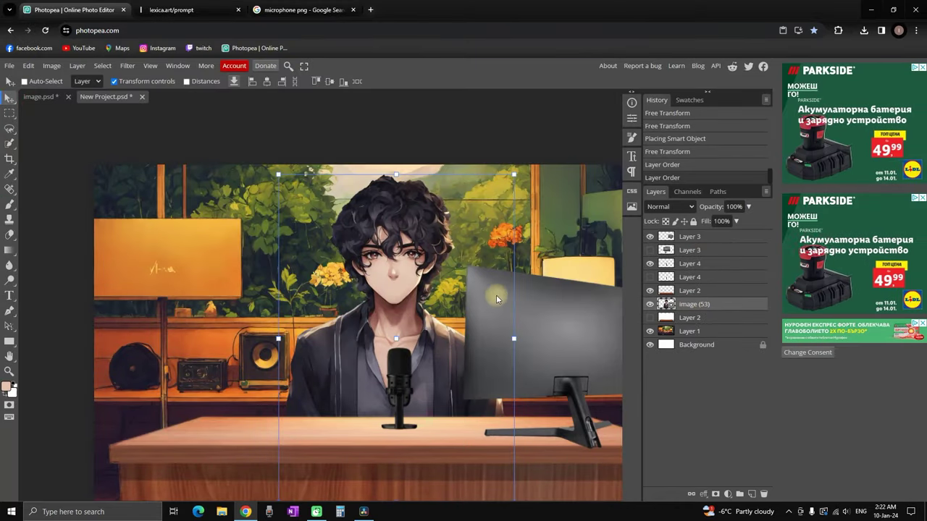
{"action": "scroll", "coordinate": [497, 295], "scroll_direction": "down", "scroll_amount": 2}
{"action": "left_click_drag", "start_coordinate": [496, 295], "coordinate": [454, 258]}
{"action": "scroll", "coordinate": [454, 281], "scroll_direction": "up", "scroll_amount": 1}
{"action": "scroll", "coordinate": [450, 292], "scroll_direction": "down", "scroll_amount": 1}
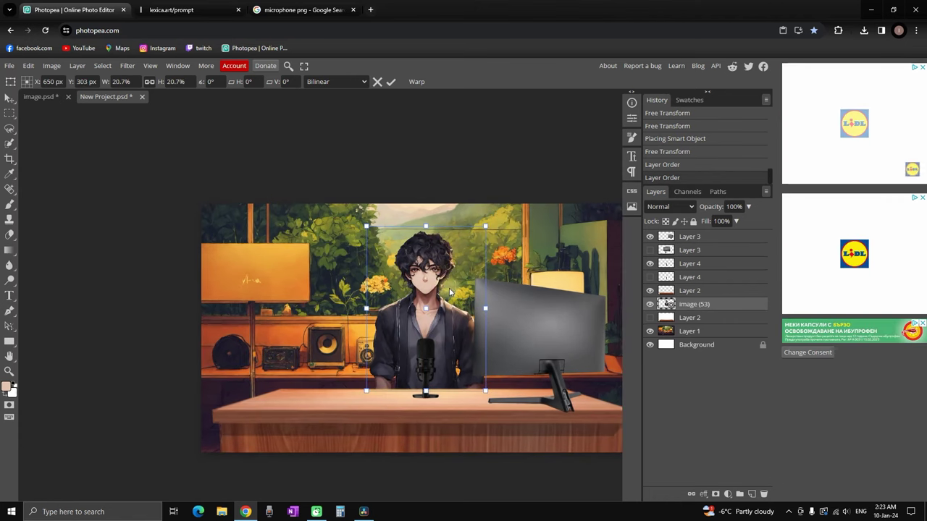
- Export the finished 1280x720 scene as a JPG at 100%
{"action": "left_click", "coordinate": [9, 66]}
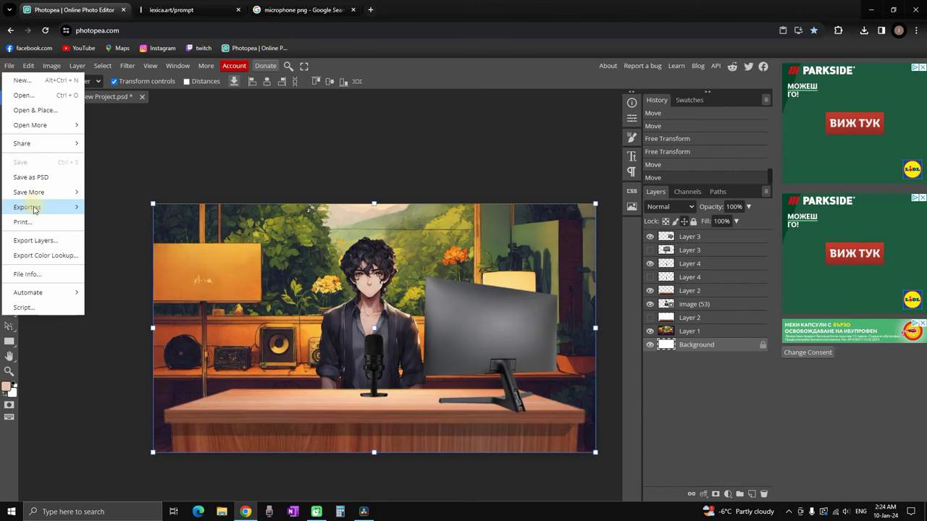
{"action": "mouse_move", "coordinate": [33, 209]}
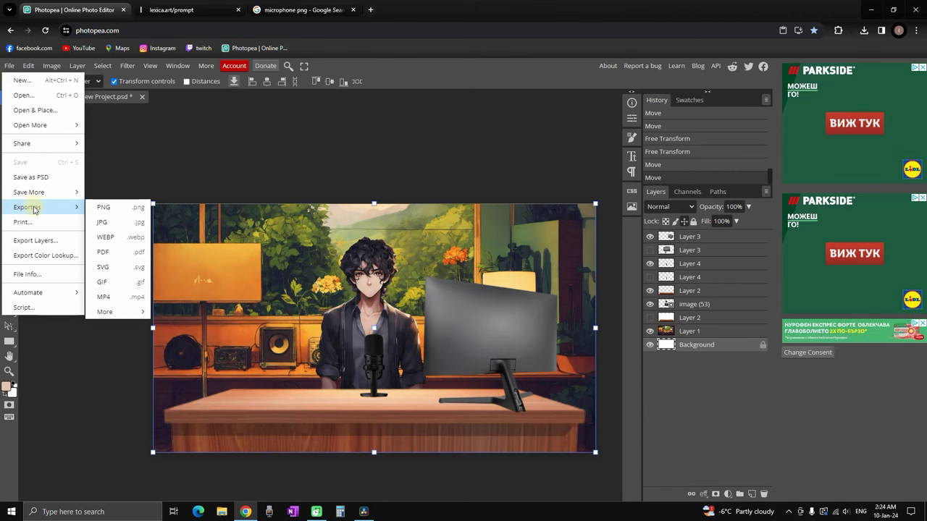
{"action": "left_click", "coordinate": [109, 222]}
{"action": "left_click", "coordinate": [372, 256]}
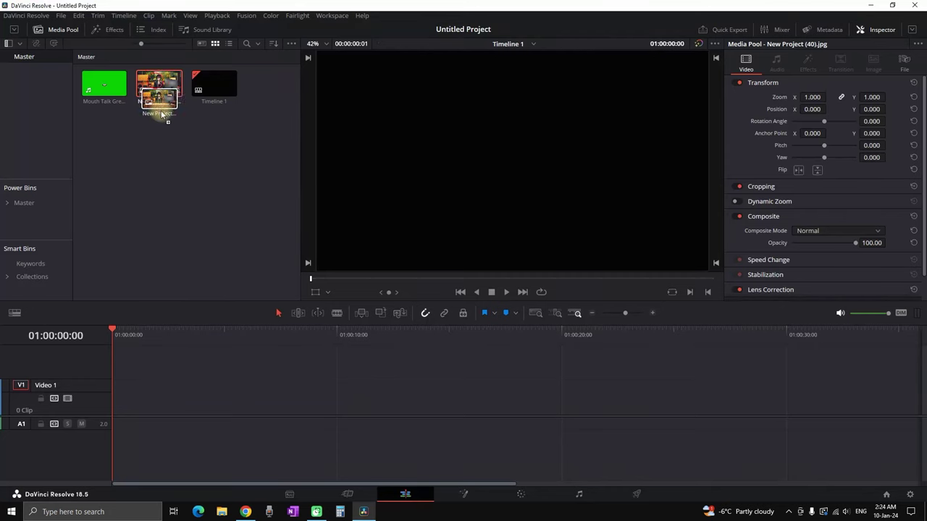
- Place the studio image on V1, shorten that track, and stack Mouth Talk Green Screen on V2
{"action": "left_click_drag", "start_coordinate": [160, 83], "coordinate": [133, 391]}
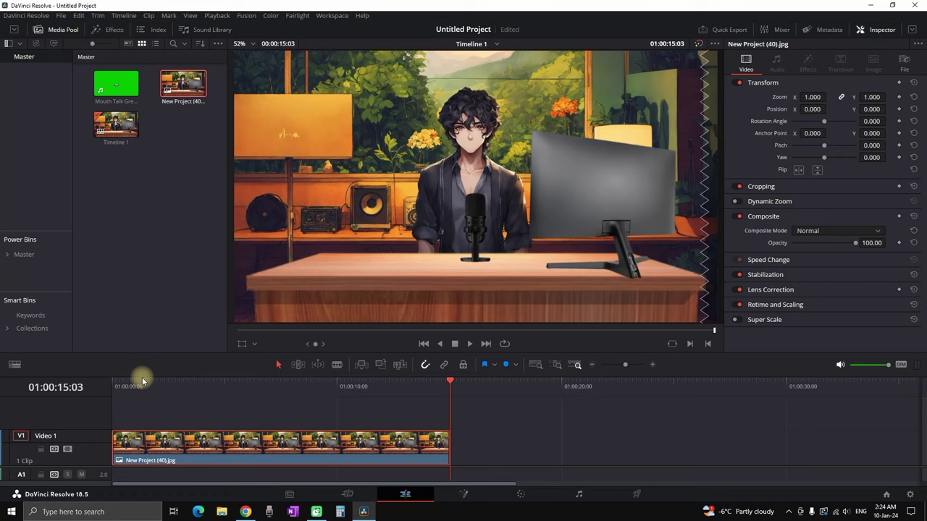
{"action": "left_click_drag", "start_coordinate": [92, 432], "coordinate": [93, 434]}
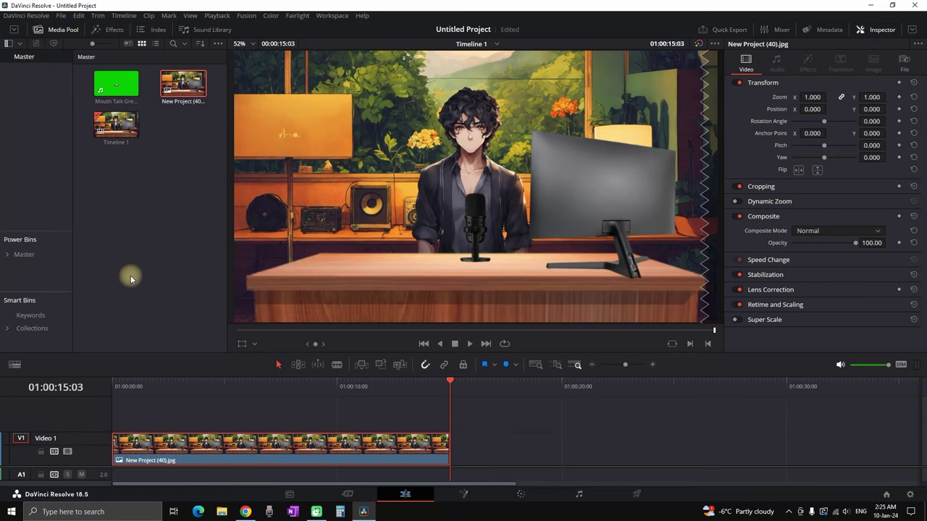
{"action": "left_click_drag", "start_coordinate": [164, 411], "coordinate": [131, 414]}
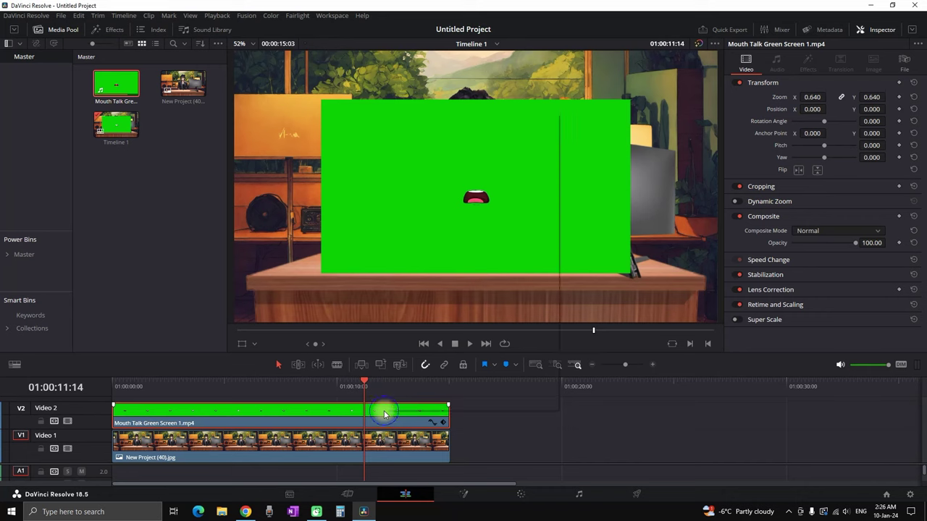
{"action": "right_click", "coordinate": [384, 411]}
- Open the mouth clip in Fusion and insert a 3D Keyer node between input and output
{"action": "left_click", "coordinate": [429, 236]}
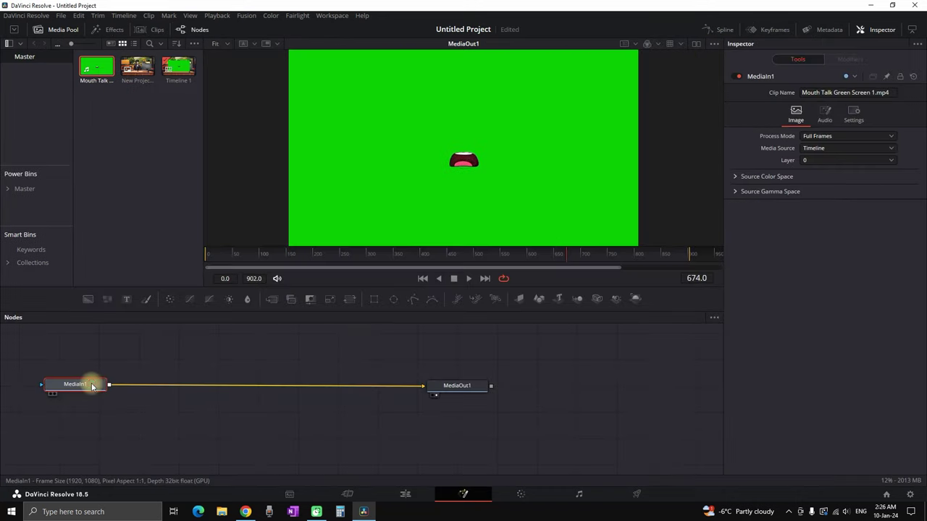
{"action": "key", "text": "ctrl+space"}
{"action": "type", "text": "3"}
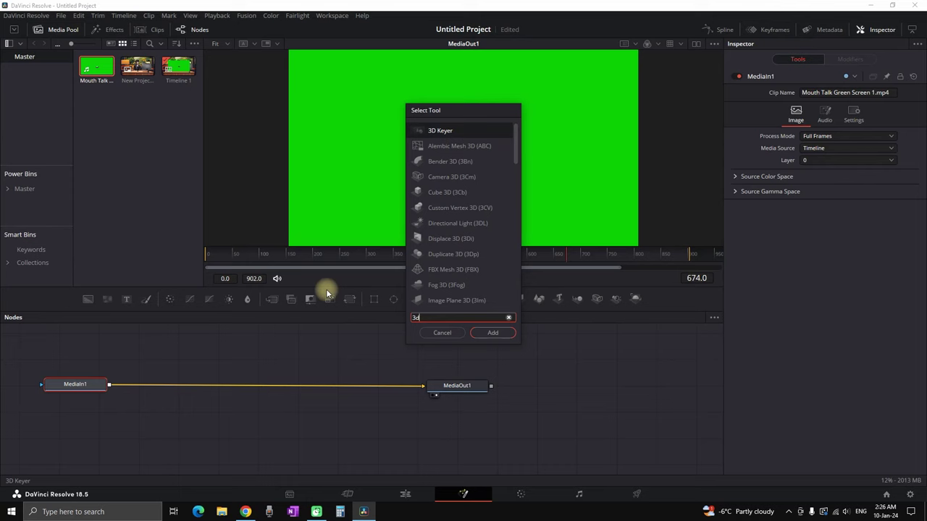
{"action": "left_click", "coordinate": [489, 333]}
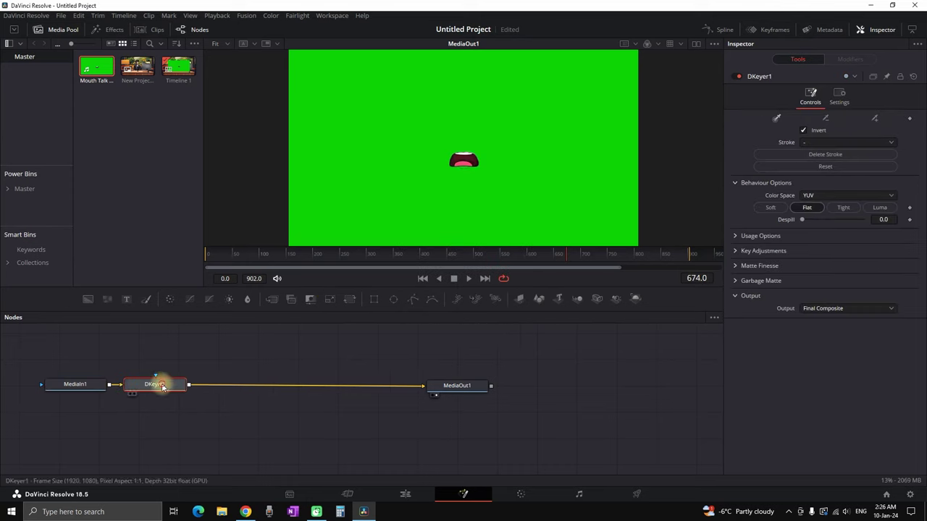
- Key out the green background, with Matte Finesse Clean Black 4.7 and Blur Radius 11.8
{"action": "left_click", "coordinate": [361, 183]}
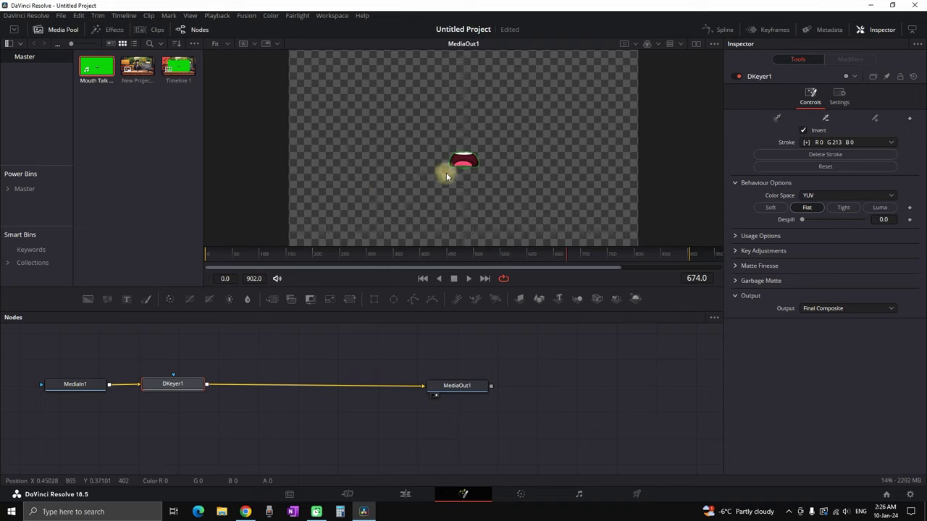
{"action": "left_click", "coordinate": [737, 267]}
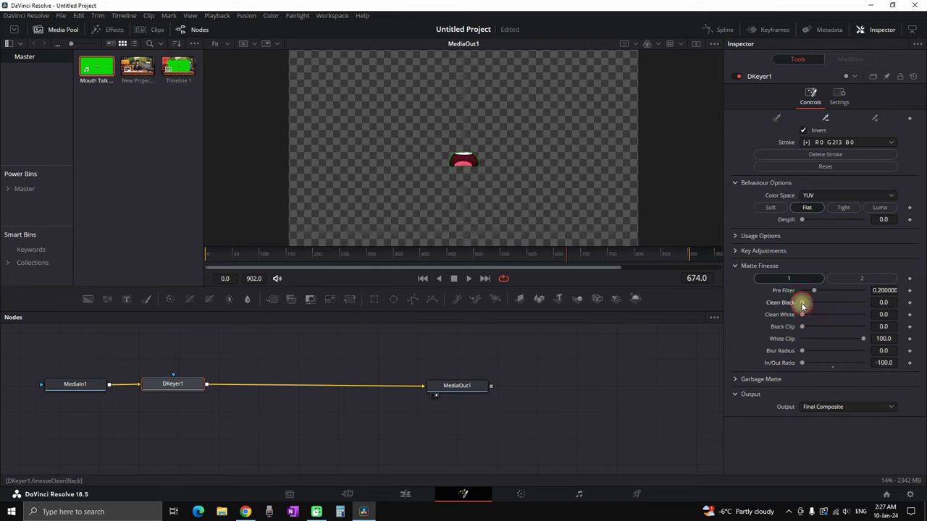
{"action": "left_click_drag", "start_coordinate": [803, 306], "coordinate": [805, 304]}
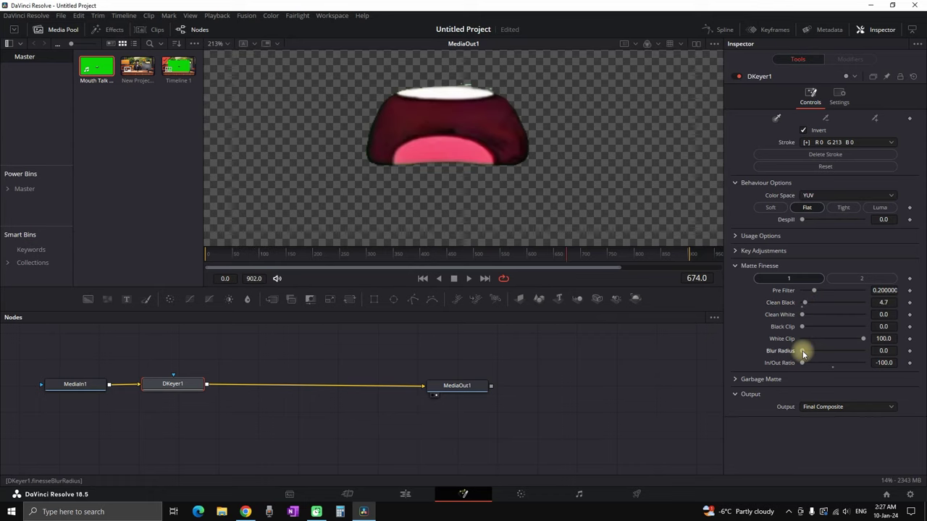
{"action": "left_click_drag", "start_coordinate": [803, 351], "coordinate": [805, 352]}
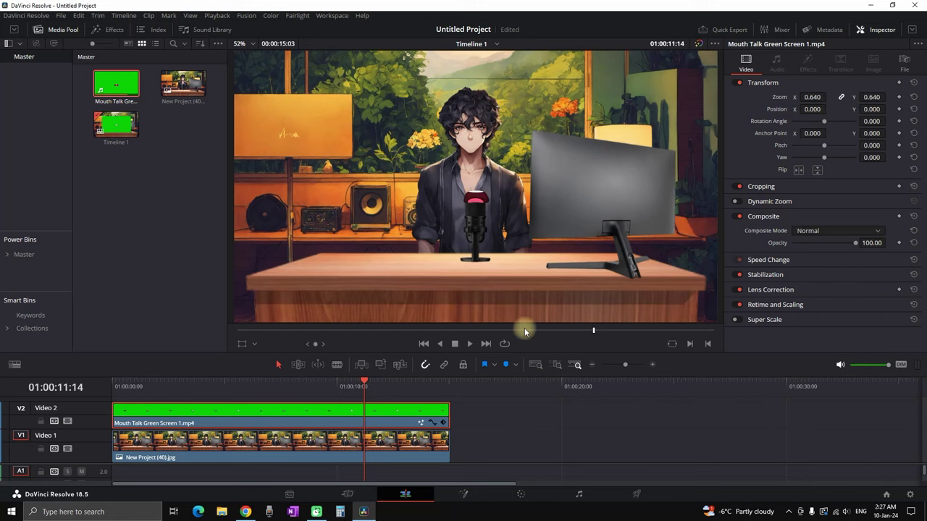
- Move the mouth clip onto the character's face and scale it down to 0.173
{"action": "left_click", "coordinate": [242, 344]}
{"action": "left_click_drag", "start_coordinate": [511, 218], "coordinate": [507, 183]}
{"action": "scroll", "coordinate": [484, 167], "scroll_direction": "down", "scroll_amount": 3}
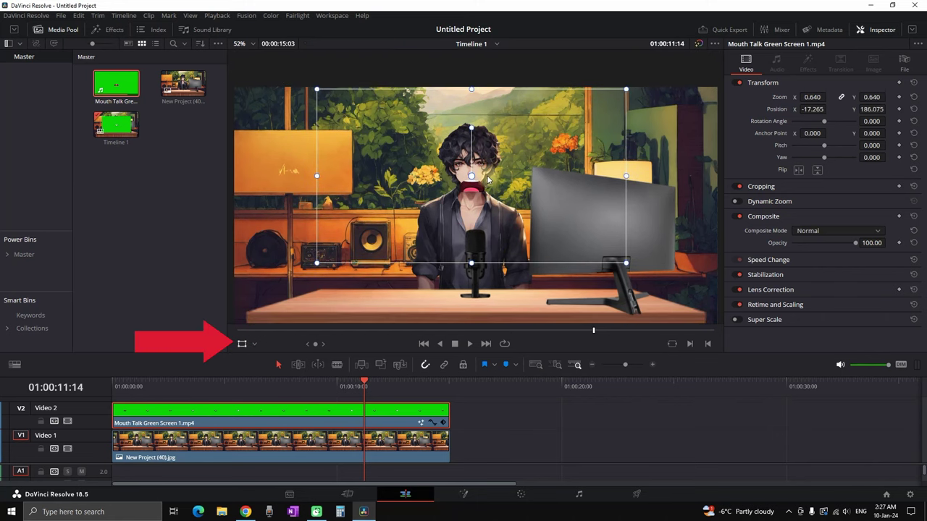
{"action": "scroll", "coordinate": [481, 194], "scroll_direction": "up", "scroll_amount": 5}
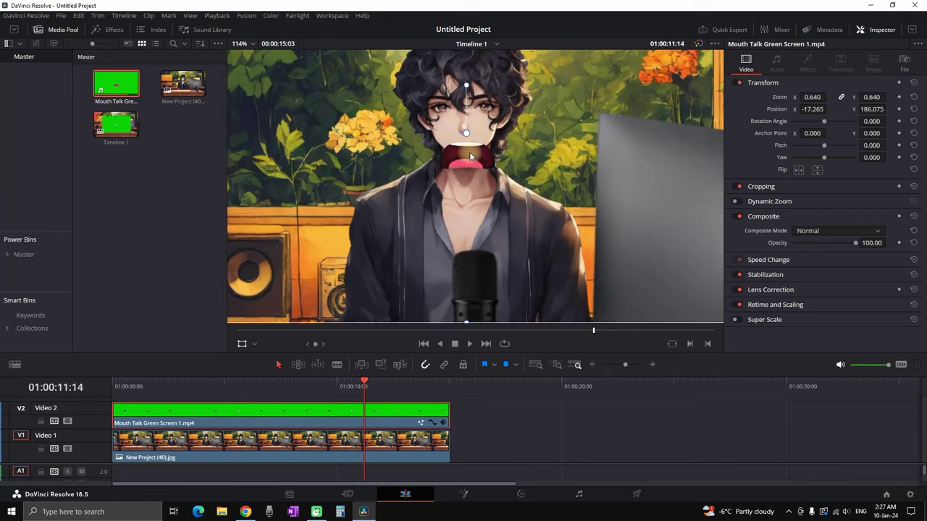
{"action": "left_click_drag", "start_coordinate": [811, 97], "coordinate": [550, 152]}
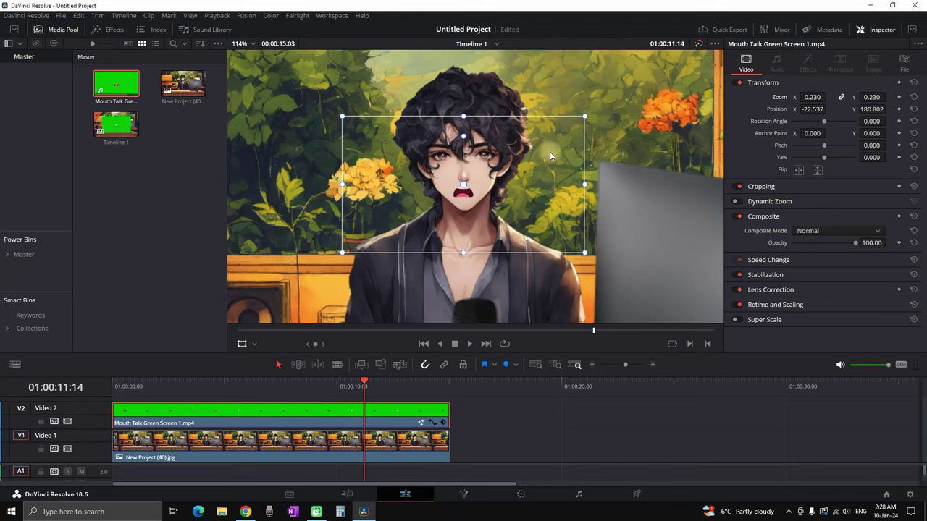
- Play the scene from the start to check the mouth, then download the warm particles video
{"action": "key", "text": "shift+z"}
{"action": "key", "text": "Home"}
{"action": "key", "text": "space"}
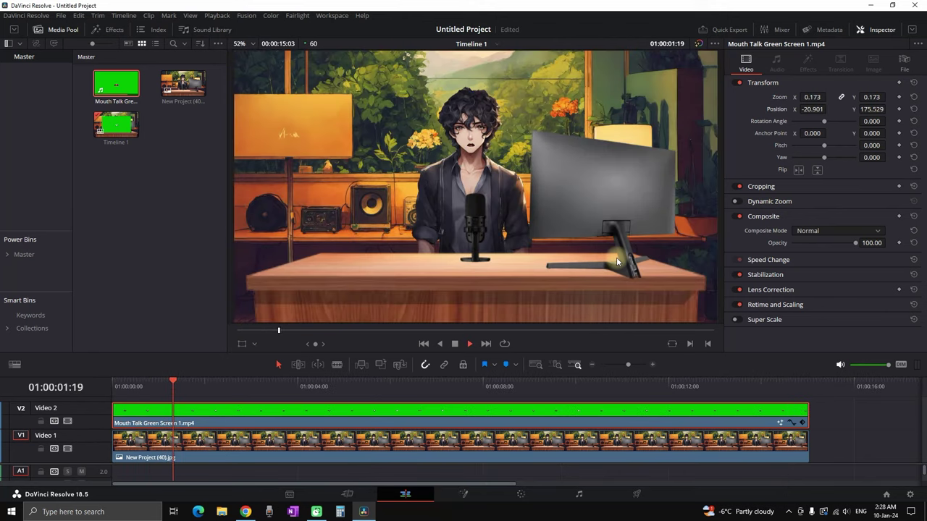
{"action": "key", "text": "space"}
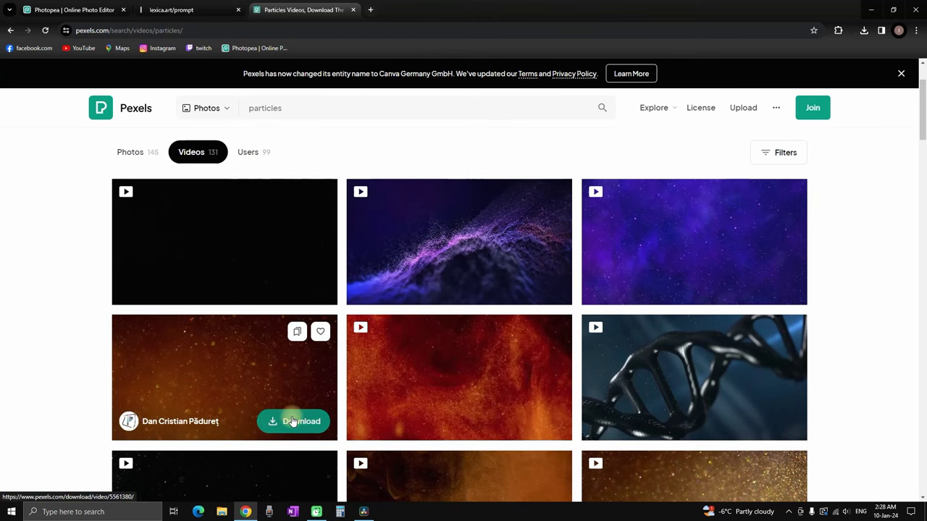
{"action": "left_click", "coordinate": [294, 421]}
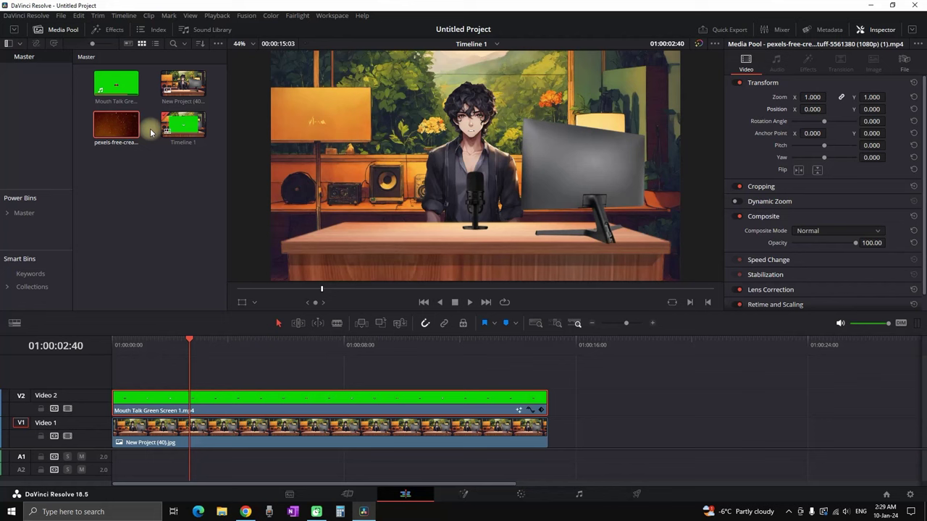
- Put the particles clip on V3 with Add composite mode and lowered opacity
{"action": "left_click_drag", "start_coordinate": [130, 126], "coordinate": [158, 383]}
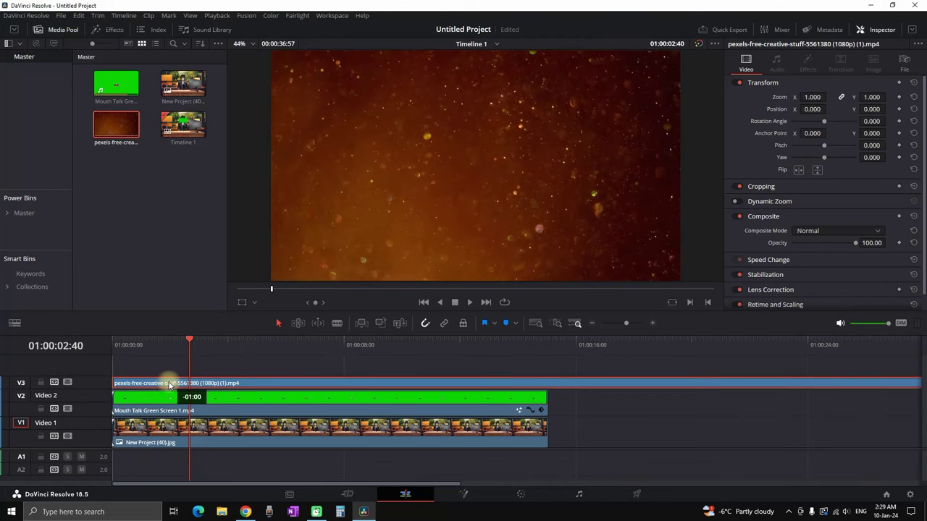
{"action": "key", "text": "ctrl+equal"}
{"action": "left_click", "coordinate": [804, 230]}
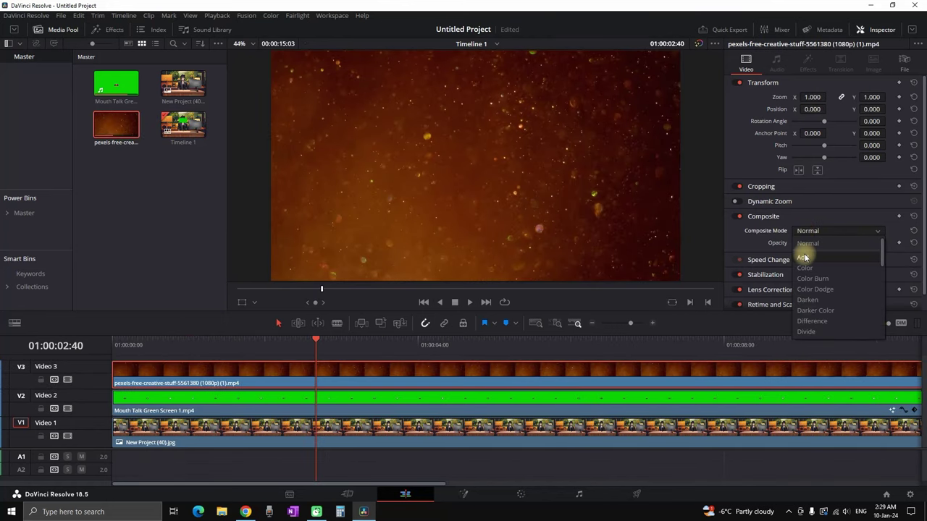
{"action": "left_click", "coordinate": [803, 257]}
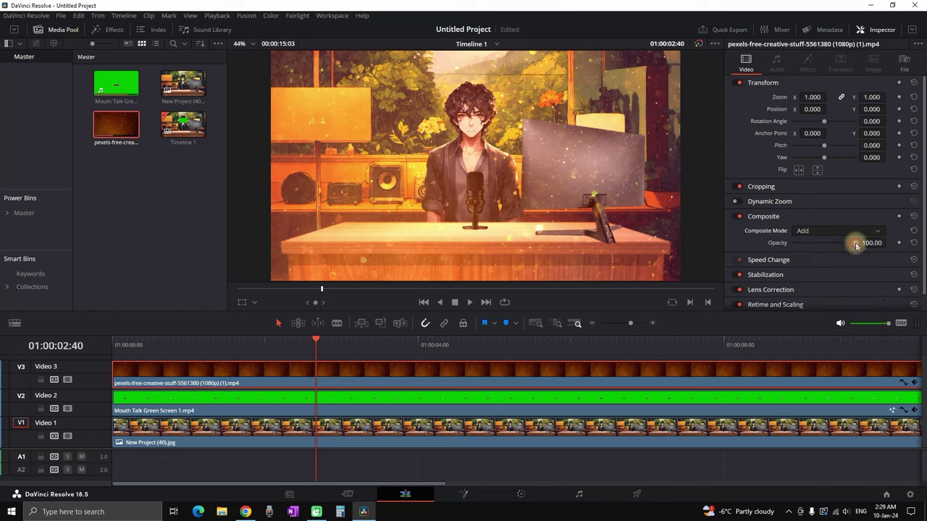
{"action": "left_click_drag", "start_coordinate": [856, 246], "coordinate": [812, 247]}
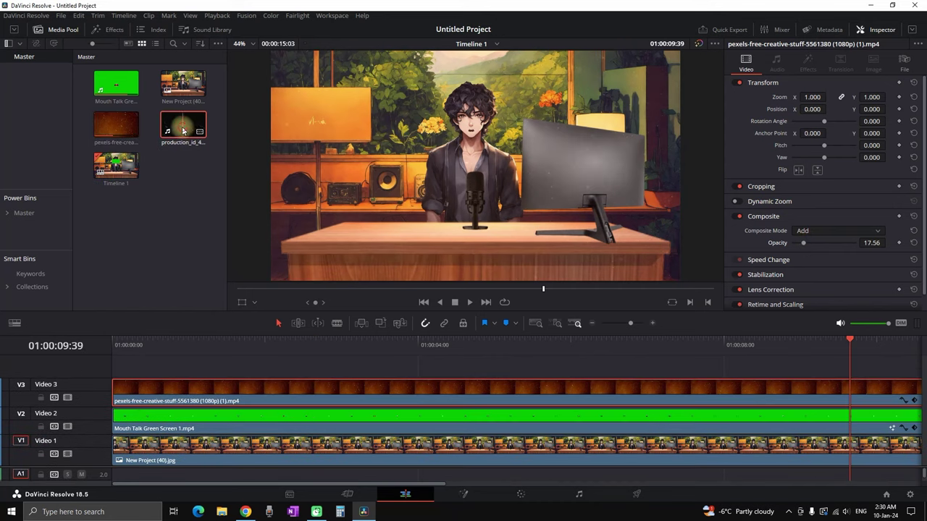
- Add the dust clip on V4 in Add composite mode, then select all four stacked clips
{"action": "left_click_drag", "start_coordinate": [182, 125], "coordinate": [191, 351]}
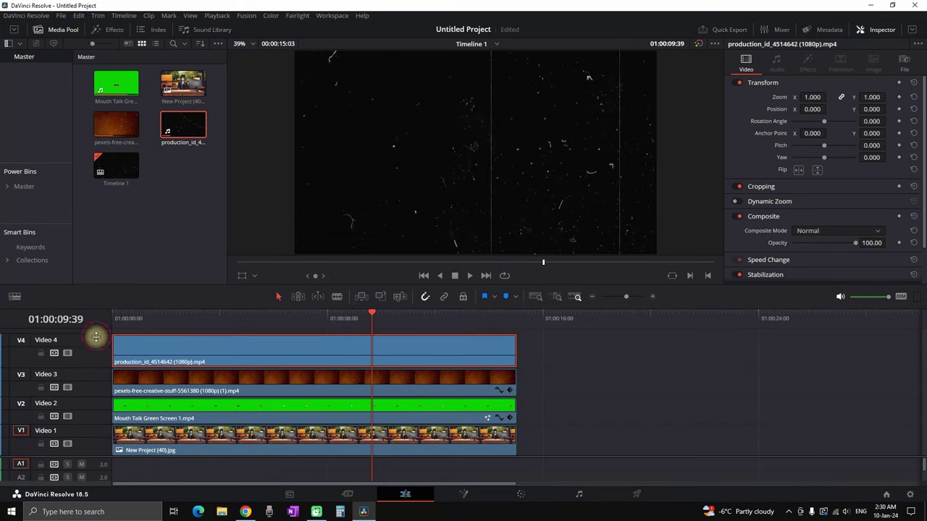
{"action": "left_click_drag", "start_coordinate": [95, 337], "coordinate": [205, 341]}
{"action": "left_click", "coordinate": [807, 231]}
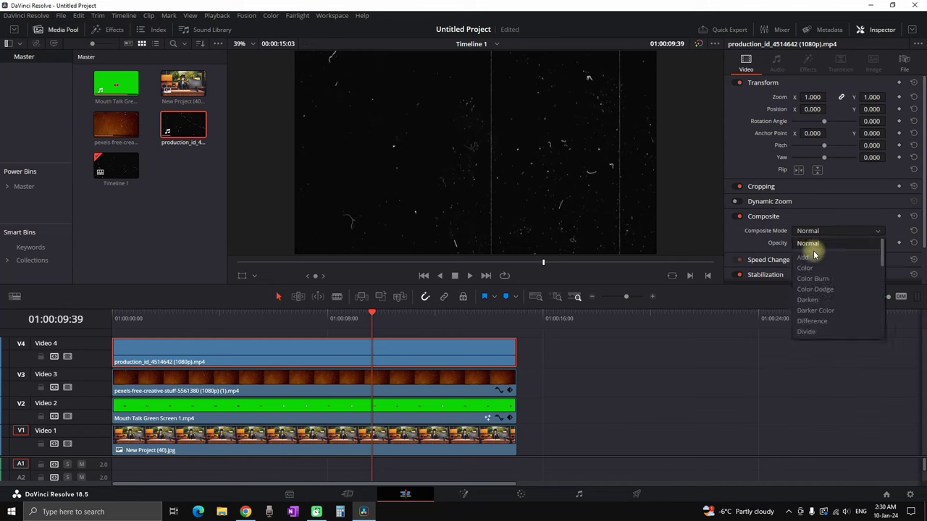
{"action": "left_click", "coordinate": [804, 257]}
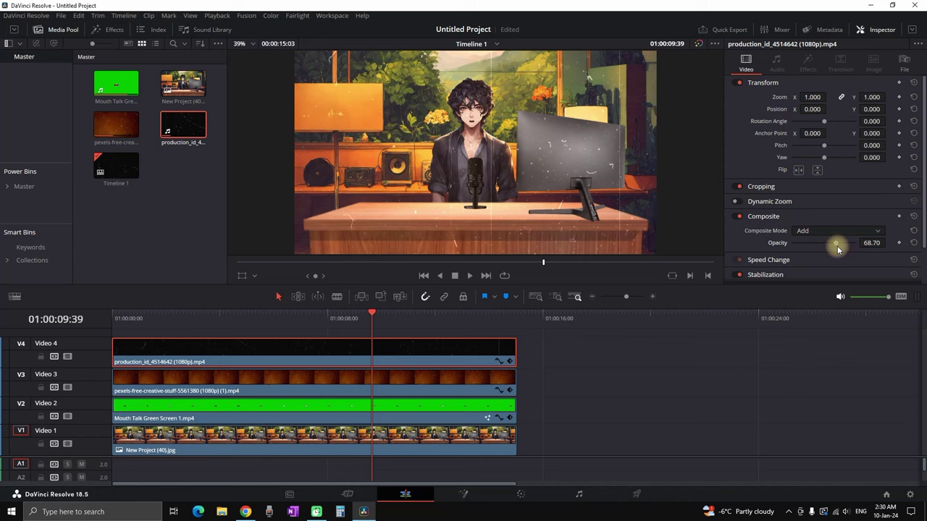
{"action": "left_click", "coordinate": [154, 319]}
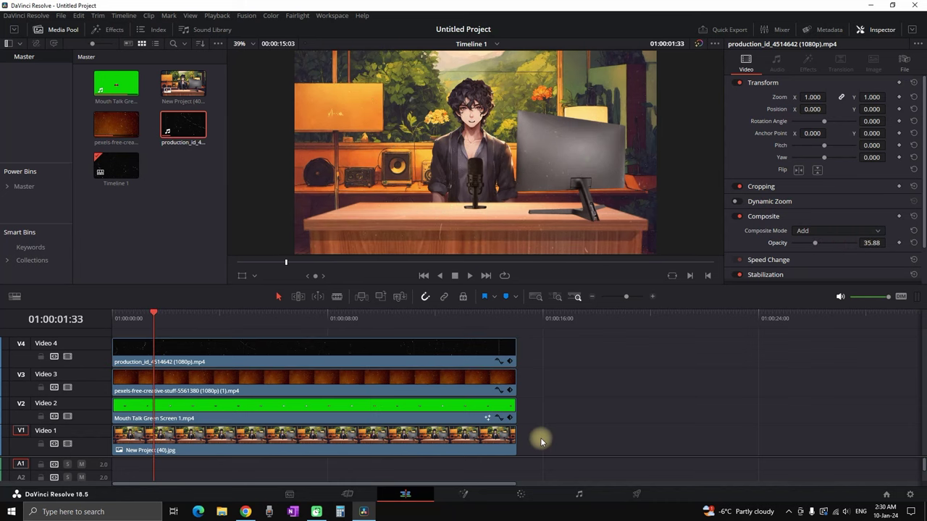
{"action": "left_click_drag", "start_coordinate": [545, 441], "coordinate": [295, 360]}
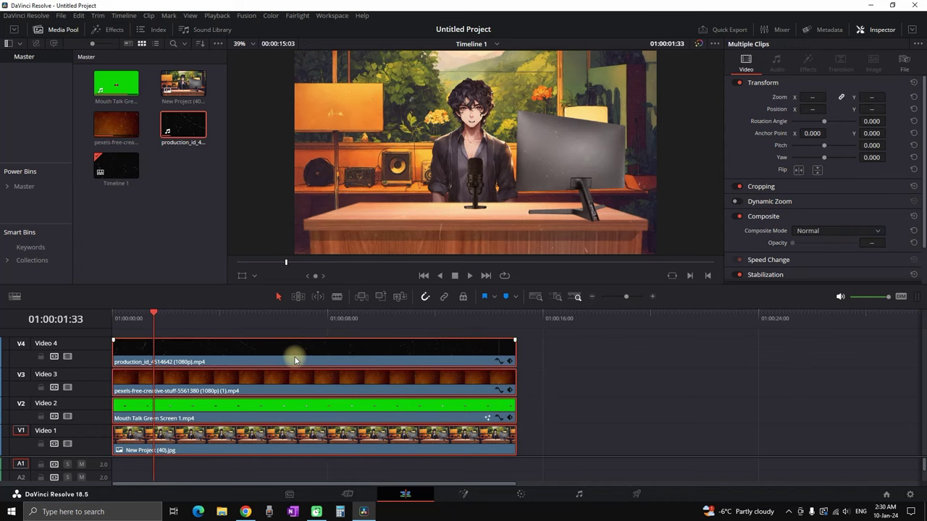
- Merge the four selected layers into Compound Clip 1
{"action": "right_click", "coordinate": [295, 360]}
{"action": "left_click", "coordinate": [354, 48]}
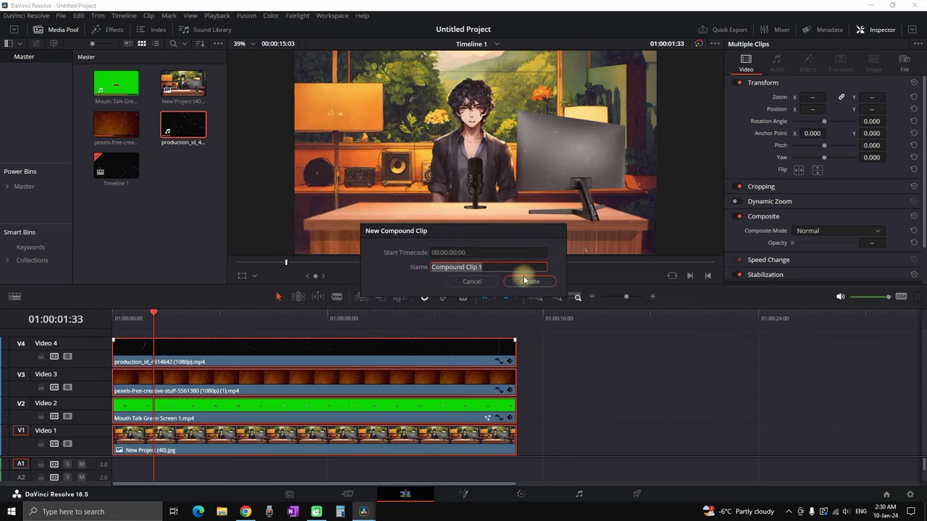
{"action": "left_click", "coordinate": [525, 280]}
- Split the compound clip at the two-second mark and play the scene from the start
{"action": "left_click", "coordinate": [153, 316]}
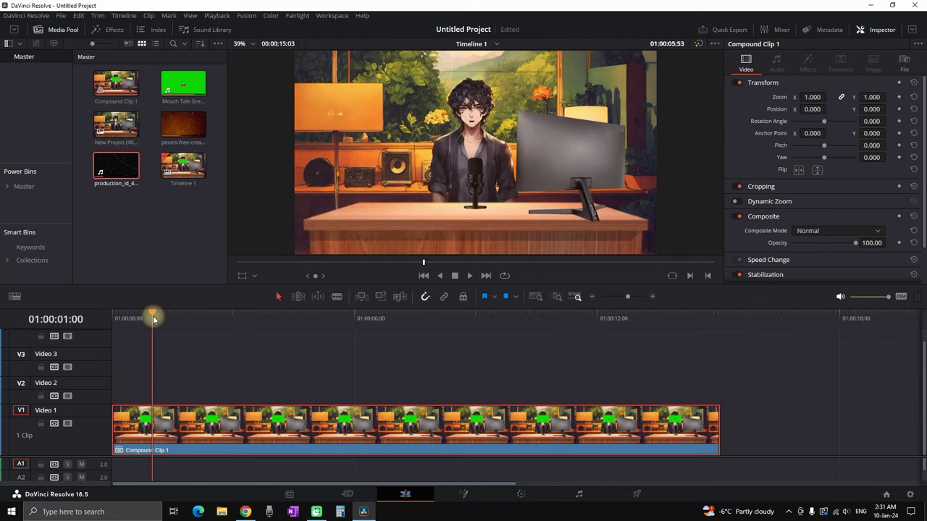
{"action": "left_click_drag", "start_coordinate": [152, 316], "coordinate": [193, 321]}
{"action": "key", "text": "ctrl+b"}
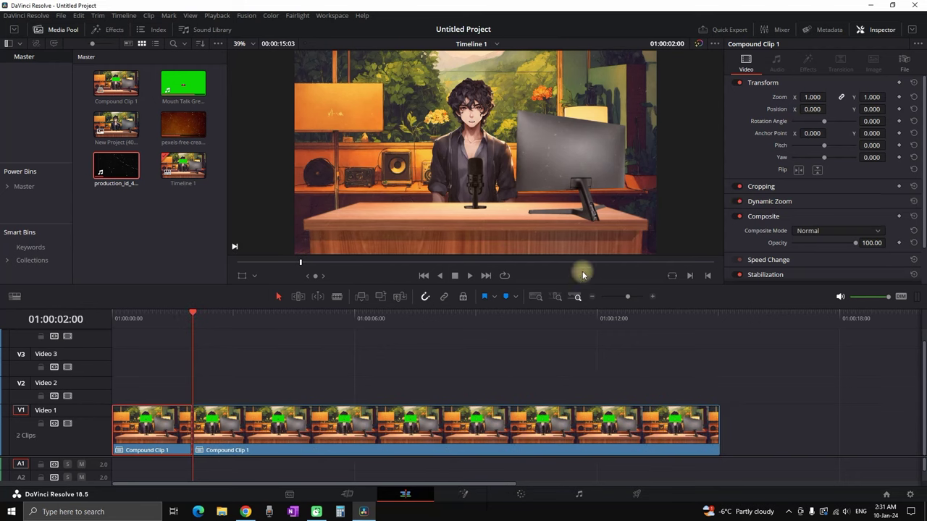
{"action": "left_click", "coordinate": [114, 317]}
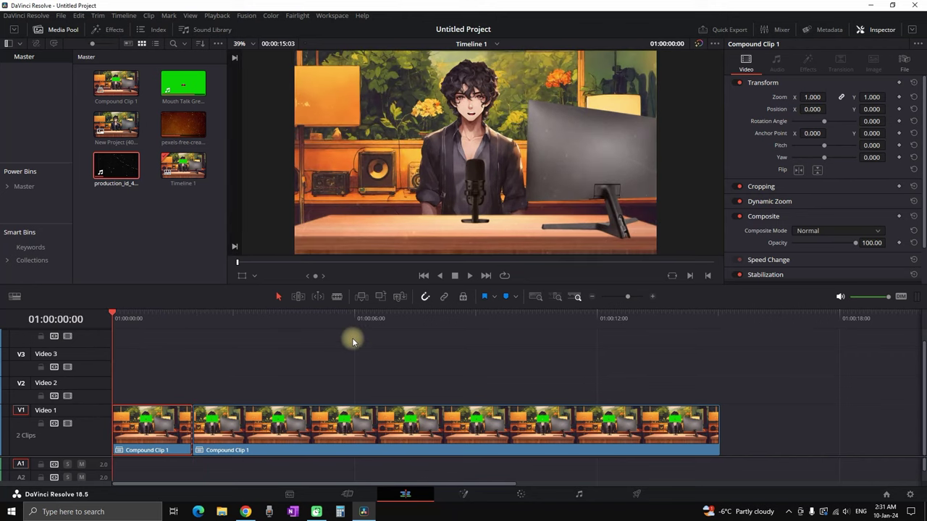
{"action": "key", "text": "space"}
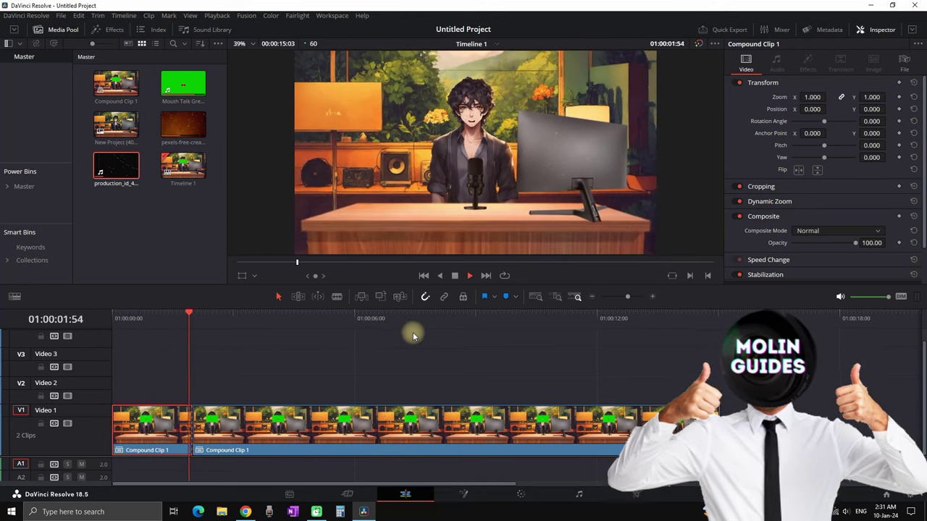